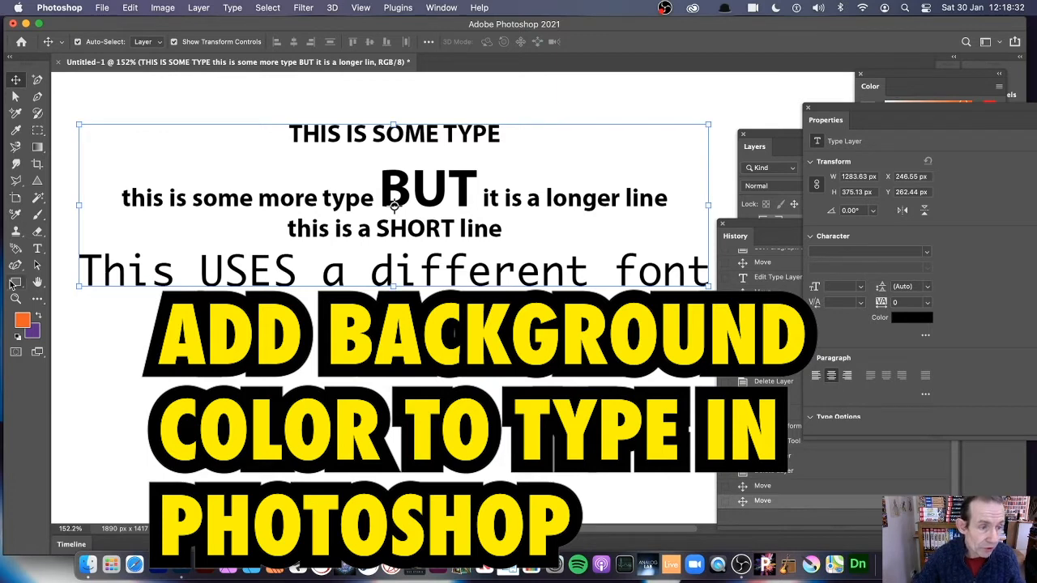
Try backing the first text line with an orange rectangle about 489 by 84 px placed below the type layer, and delete it.
{"action": "left_click", "coordinate": [16, 282]}
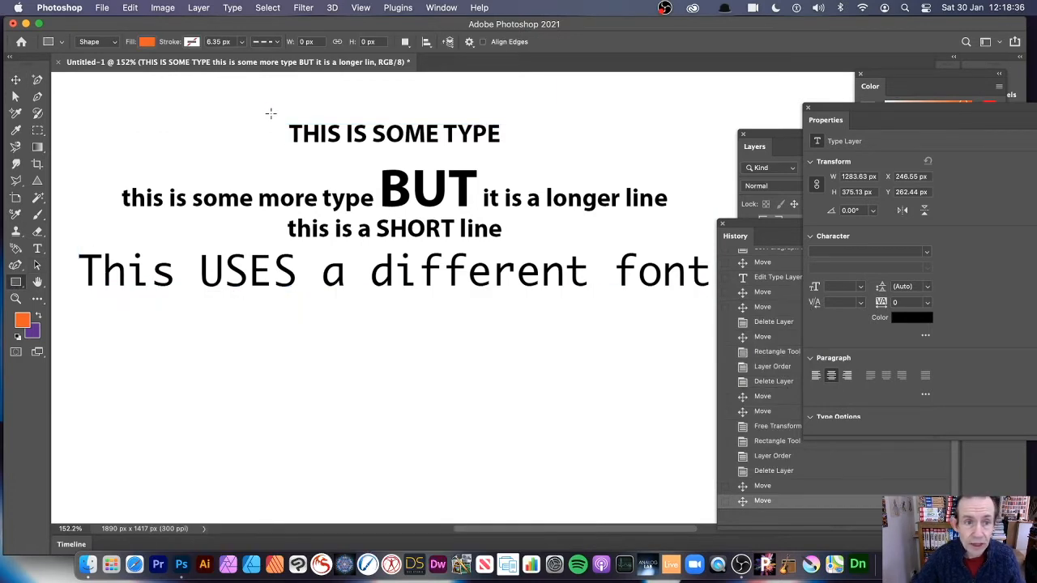
{"action": "left_click_drag", "start_coordinate": [272, 115], "coordinate": [512, 153]}
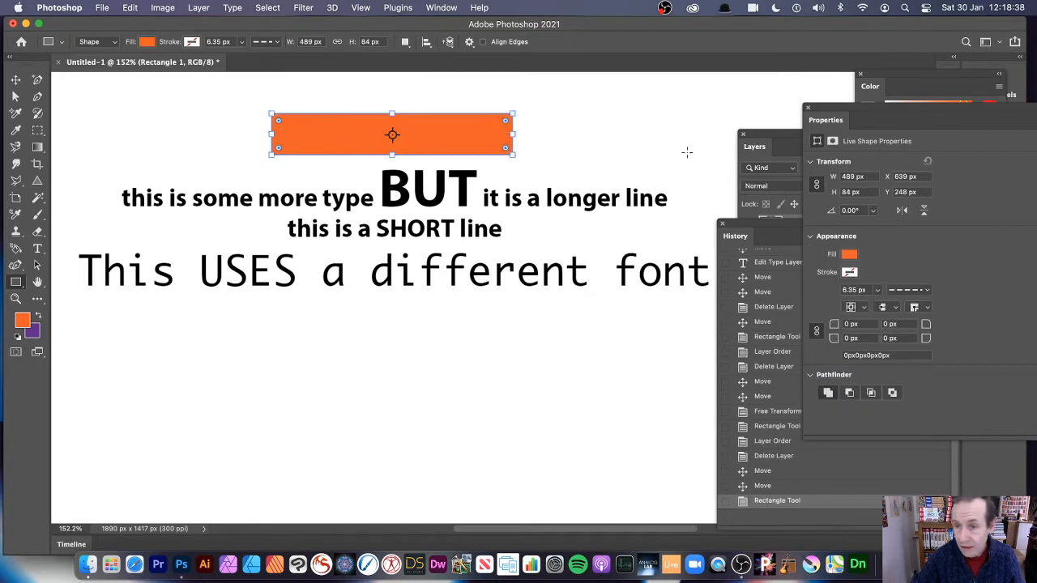
{"action": "left_click", "coordinate": [752, 139]}
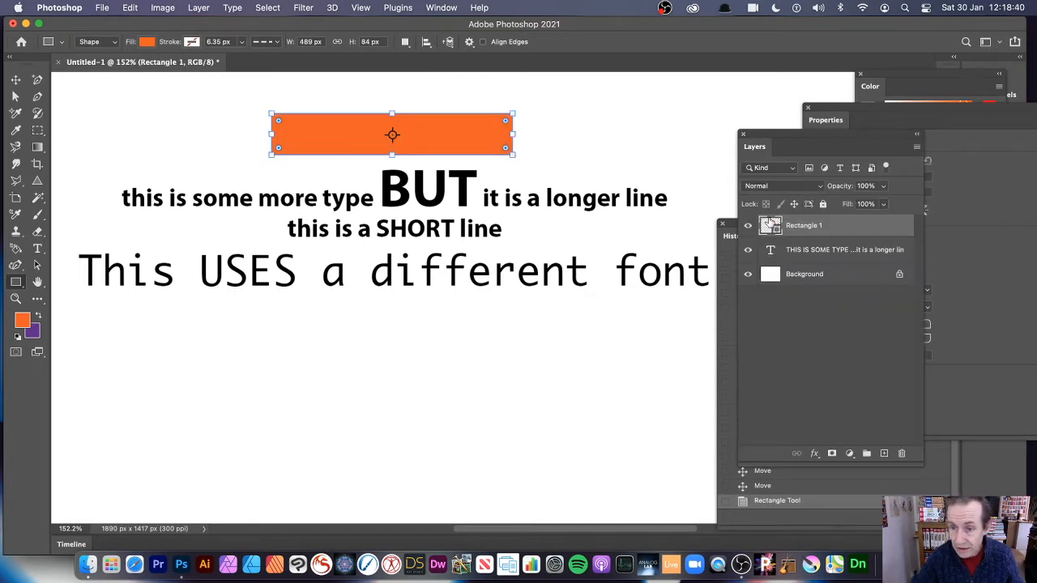
{"action": "left_click_drag", "start_coordinate": [771, 225], "coordinate": [769, 266]}
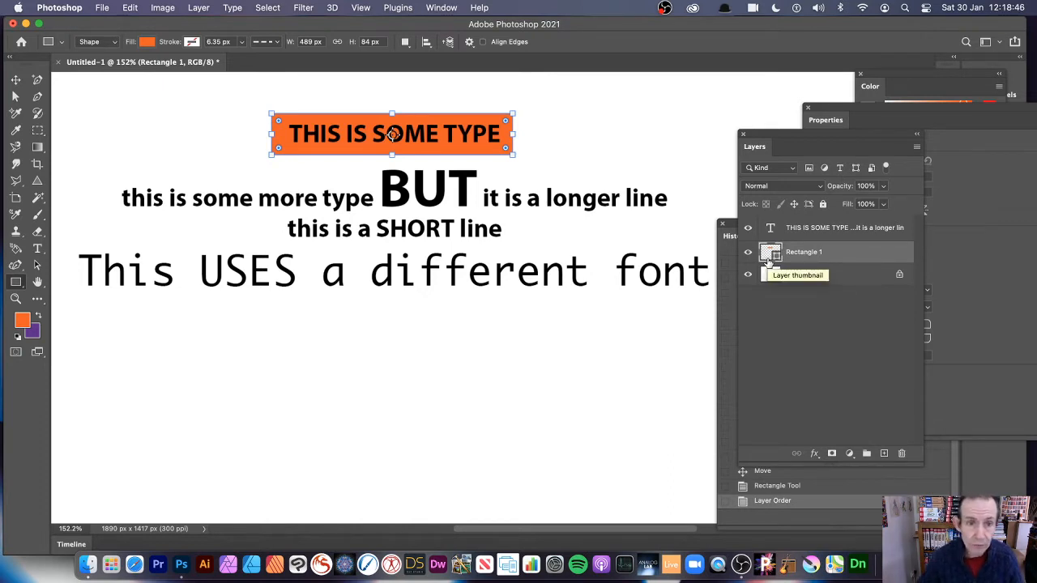
{"action": "key", "text": "Delete"}
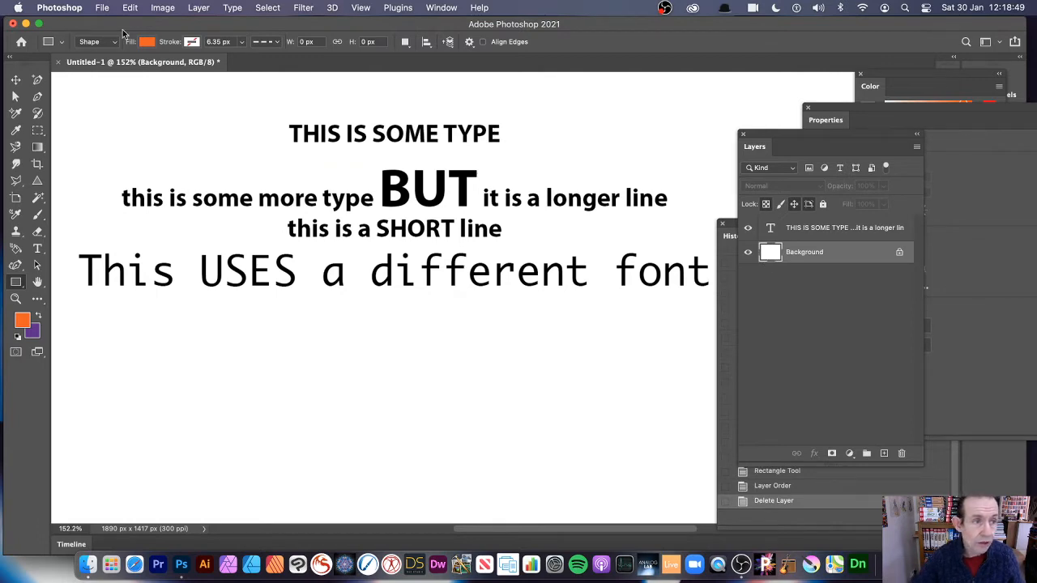
Move the text block up slightly and place a duplicate of it directly below the original.
{"action": "left_click", "coordinate": [15, 79]}
{"action": "left_click_drag", "start_coordinate": [391, 139], "coordinate": [392, 107]}
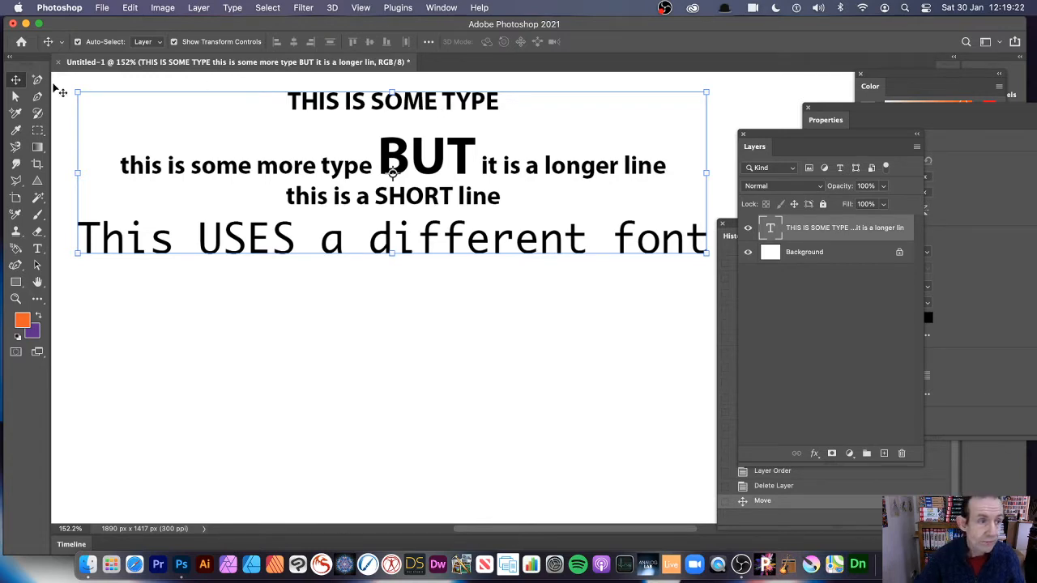
{"action": "left_click_drag", "start_coordinate": [426, 102], "coordinate": [420, 281]}
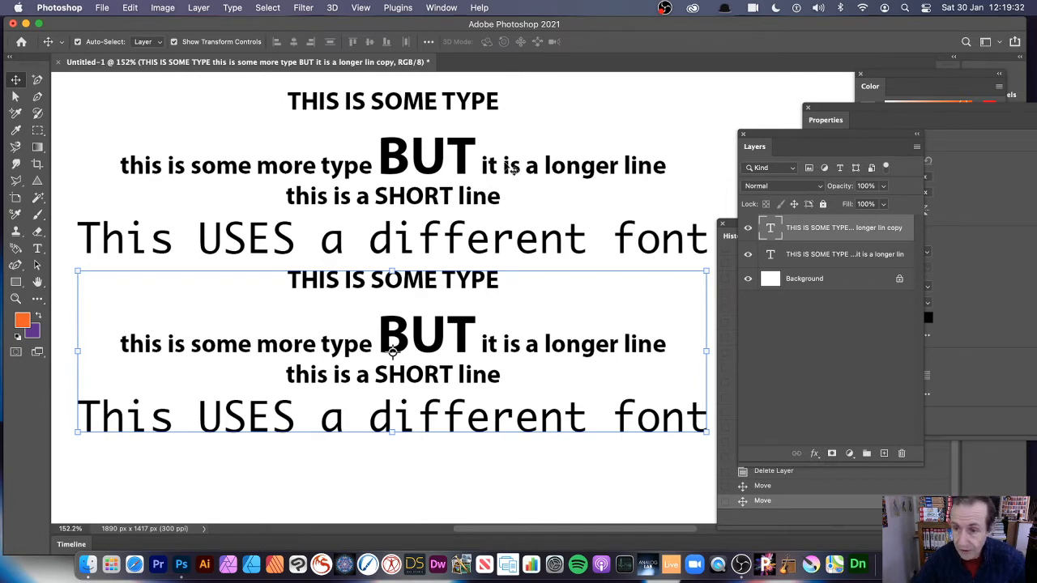
Hide the original type layer and convert the repositioned copy to a shape.
{"action": "left_click", "coordinate": [748, 254]}
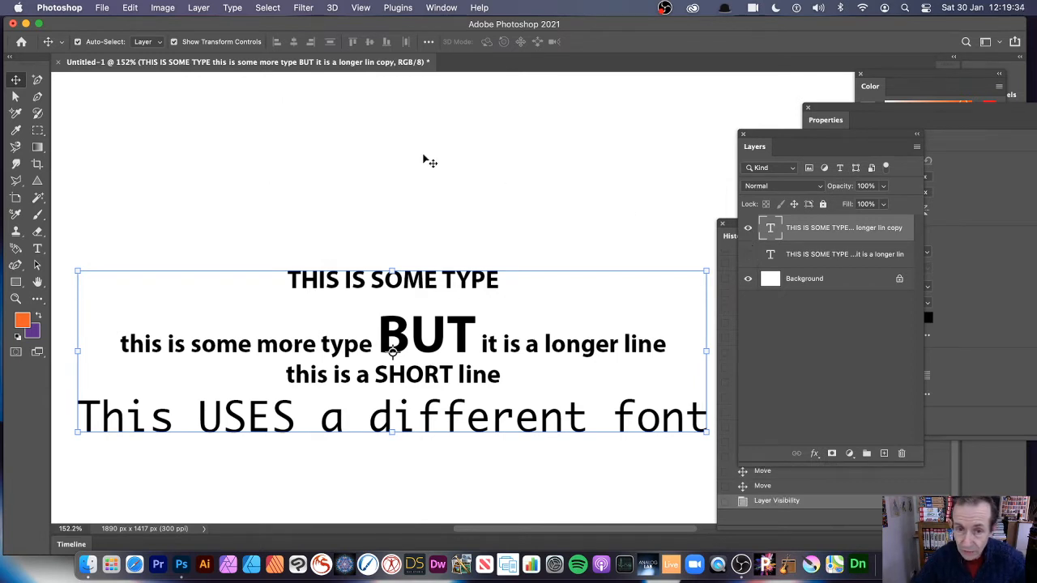
{"action": "left_click_drag", "start_coordinate": [464, 283], "coordinate": [459, 175]}
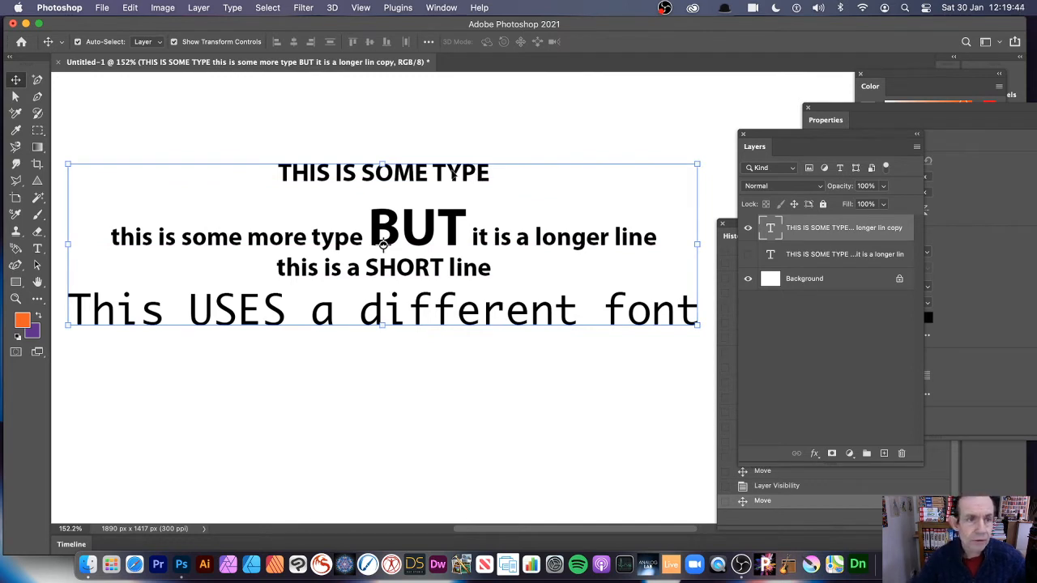
{"action": "left_click", "coordinate": [232, 8]}
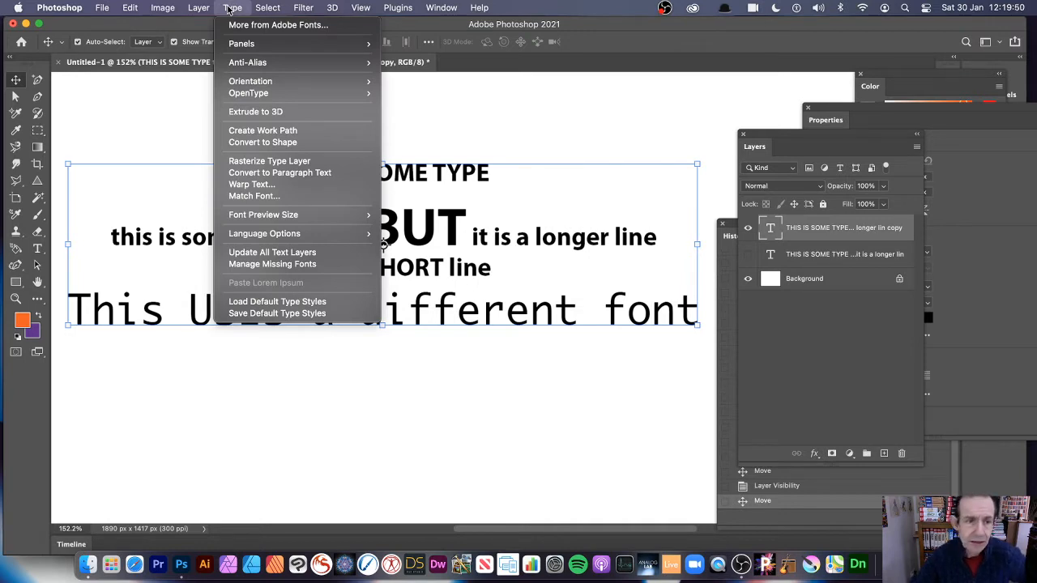
{"action": "left_click", "coordinate": [259, 142]}
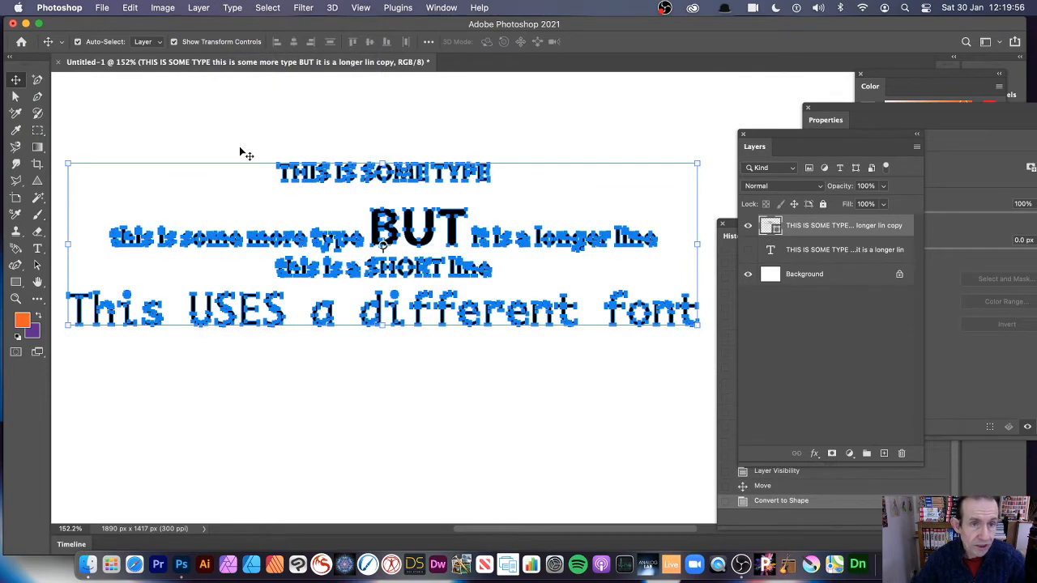
{"action": "left_click", "coordinate": [361, 8]}
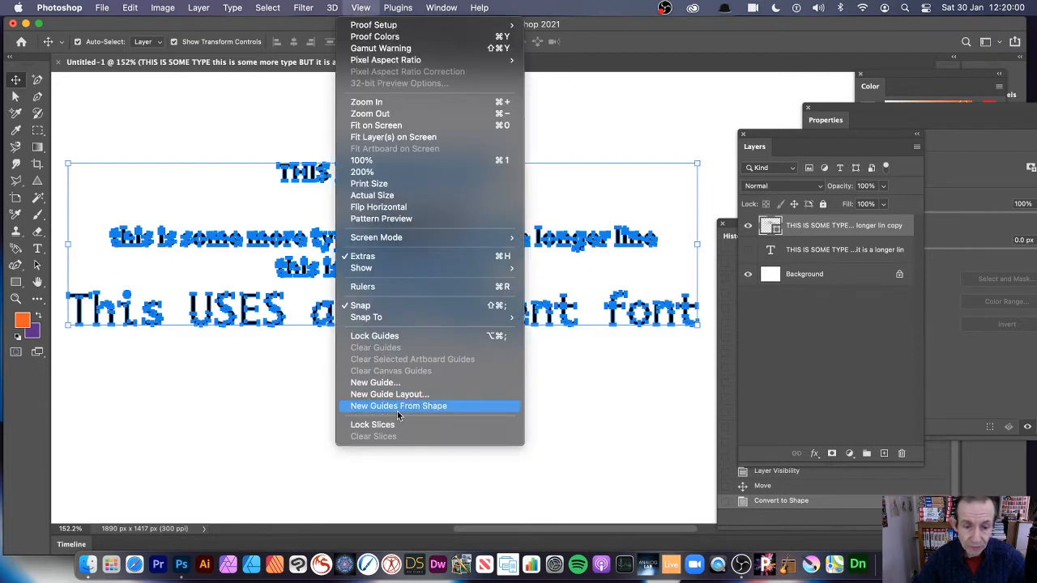
{"action": "left_click", "coordinate": [258, 395]}
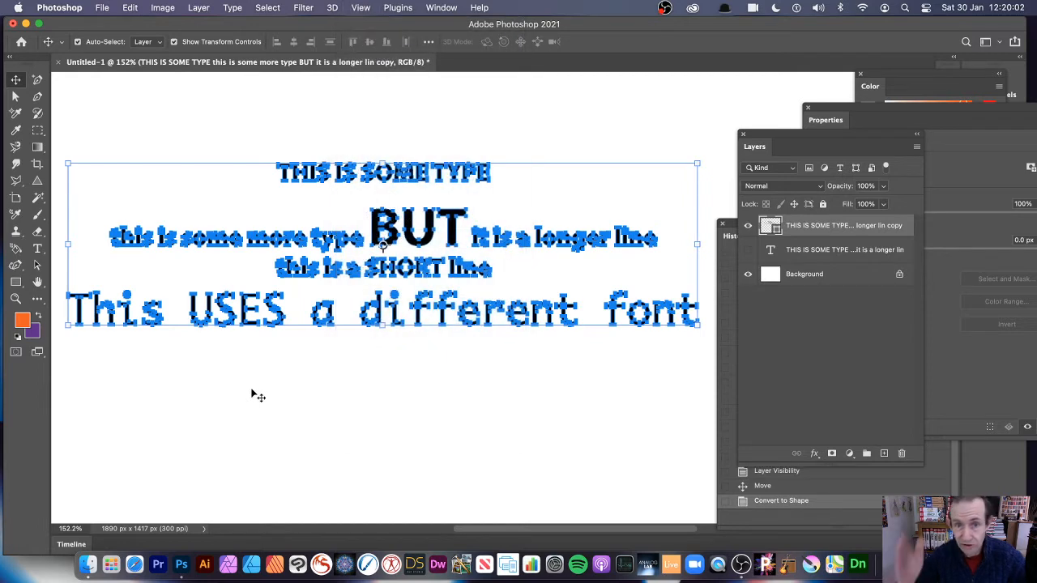
Select only the outlines of the line "THIS IS SOME TYPE" with the Direct Selection tool and merge their shape components.
{"action": "left_click", "coordinate": [16, 99]}
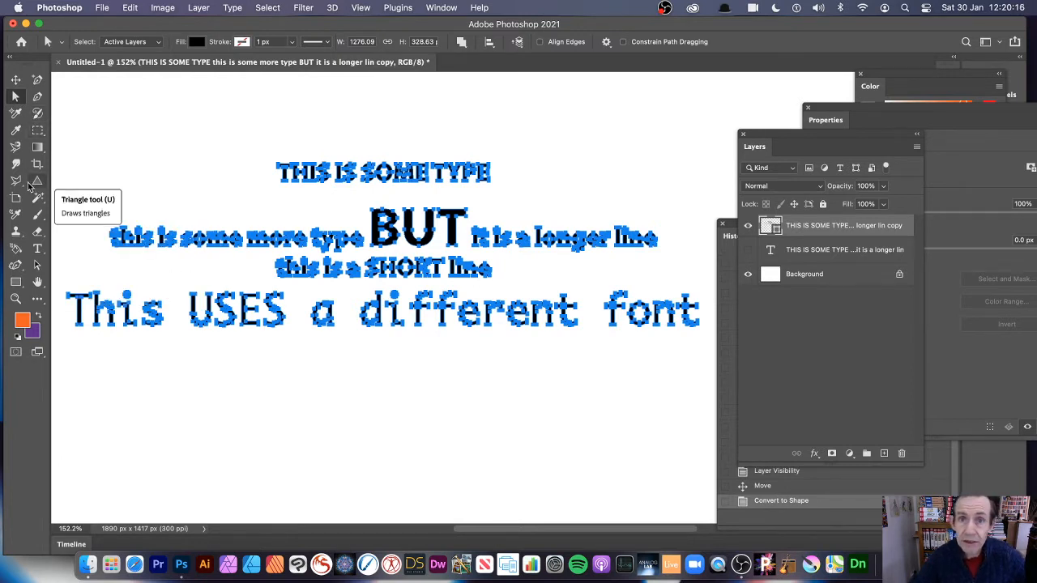
{"action": "left_click", "coordinate": [38, 307]}
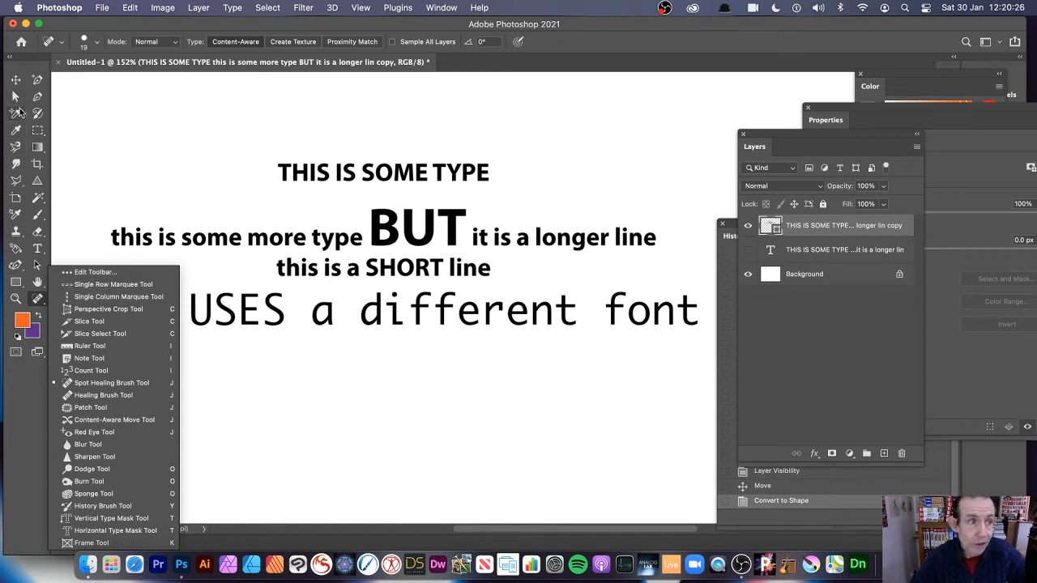
{"action": "left_click", "coordinate": [15, 96]}
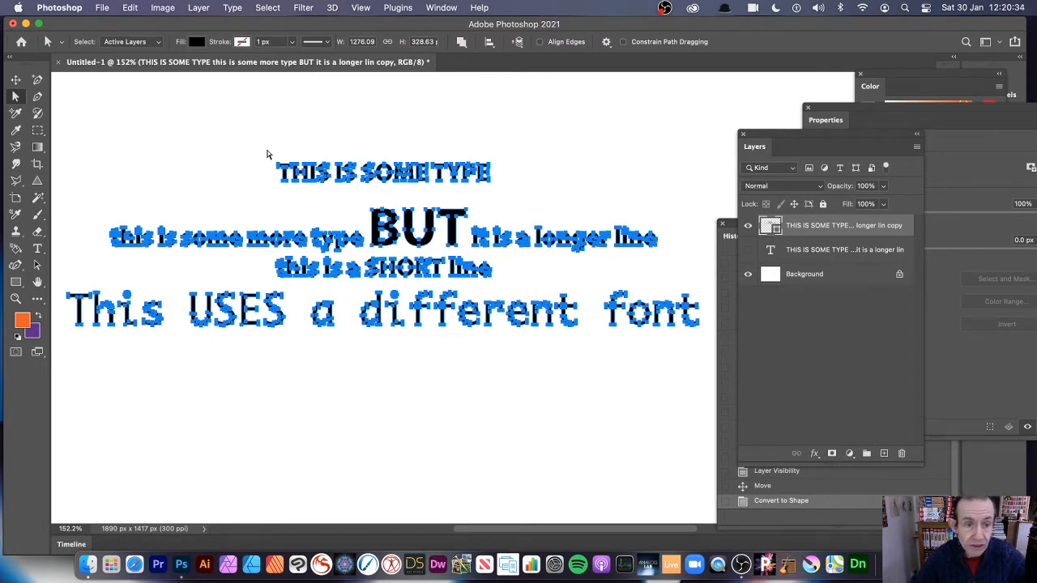
{"action": "left_click_drag", "start_coordinate": [267, 153], "coordinate": [542, 192]}
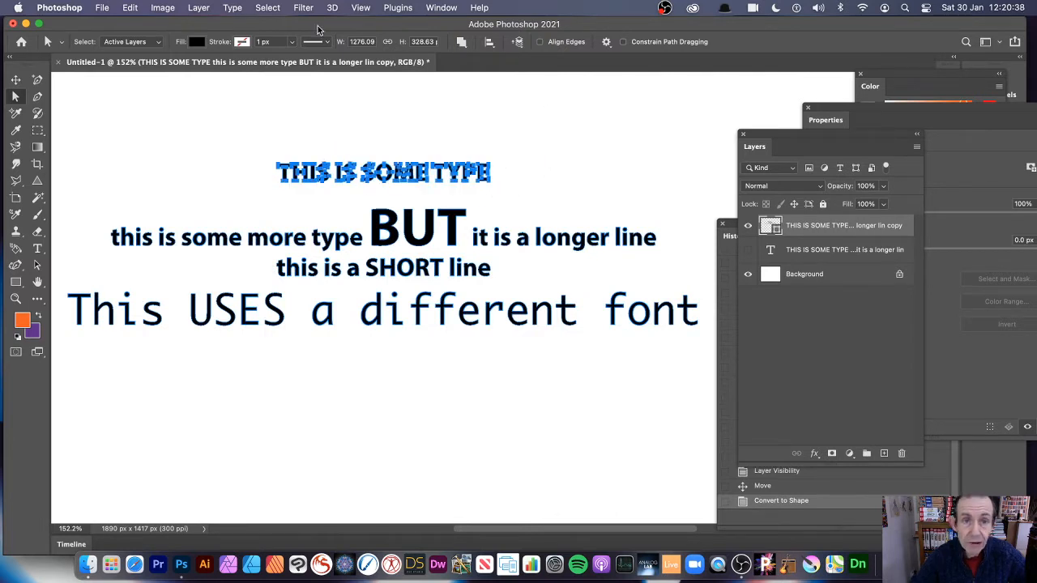
{"action": "left_click", "coordinate": [359, 7]}
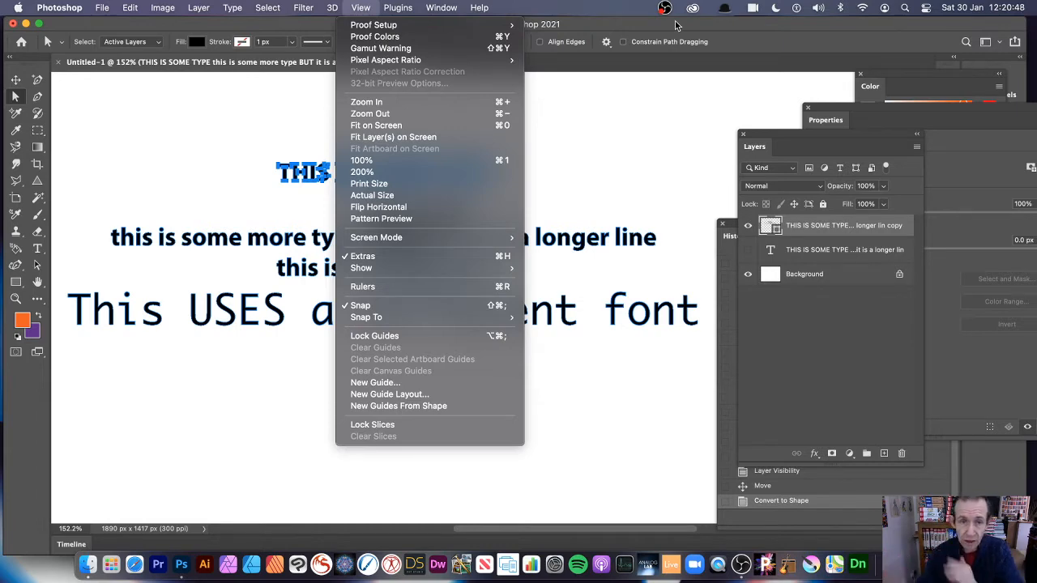
{"action": "left_click", "coordinate": [624, 29]}
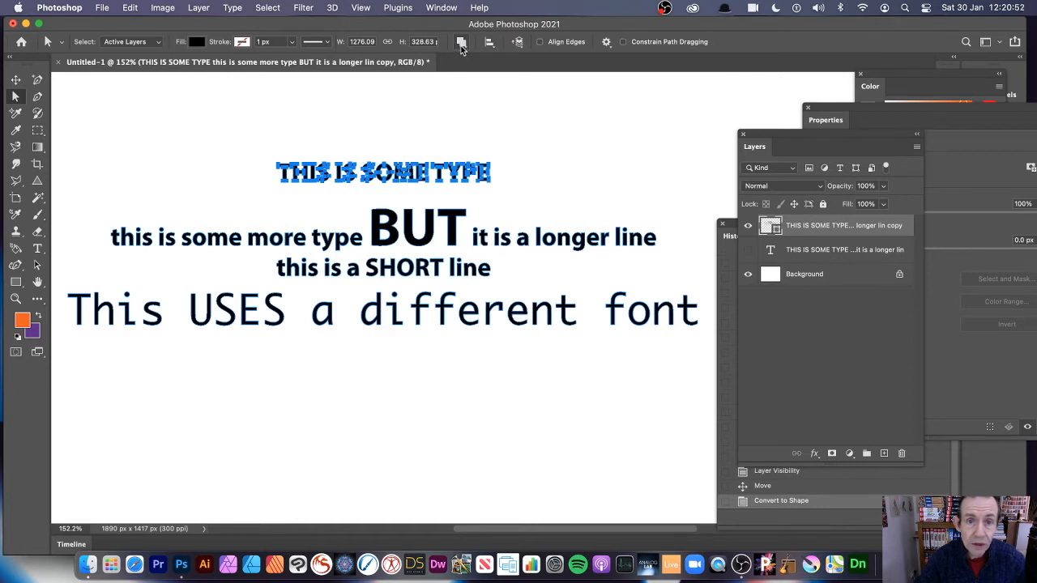
{"action": "left_click", "coordinate": [461, 47]}
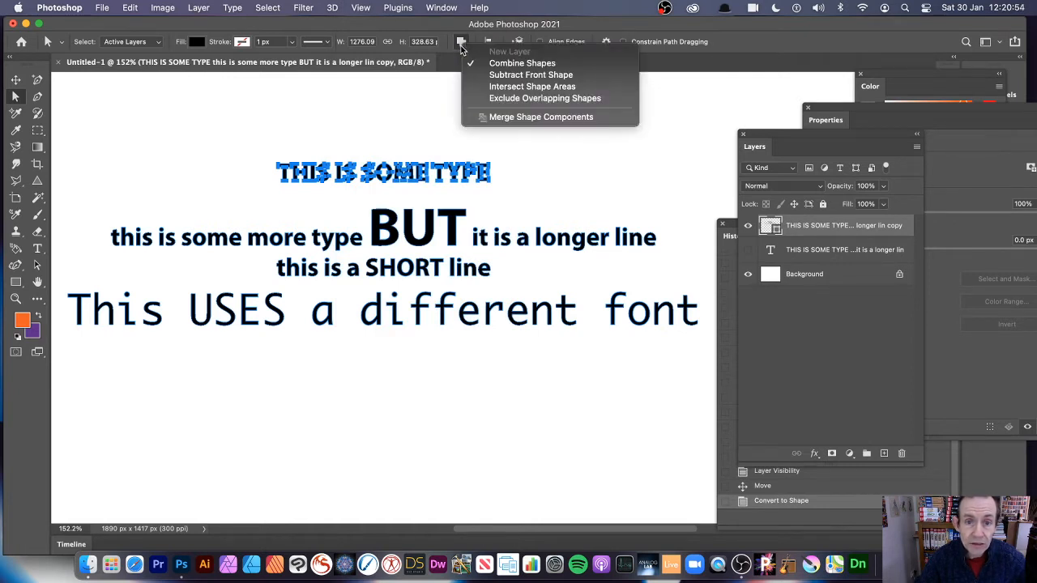
{"action": "left_click", "coordinate": [521, 119]}
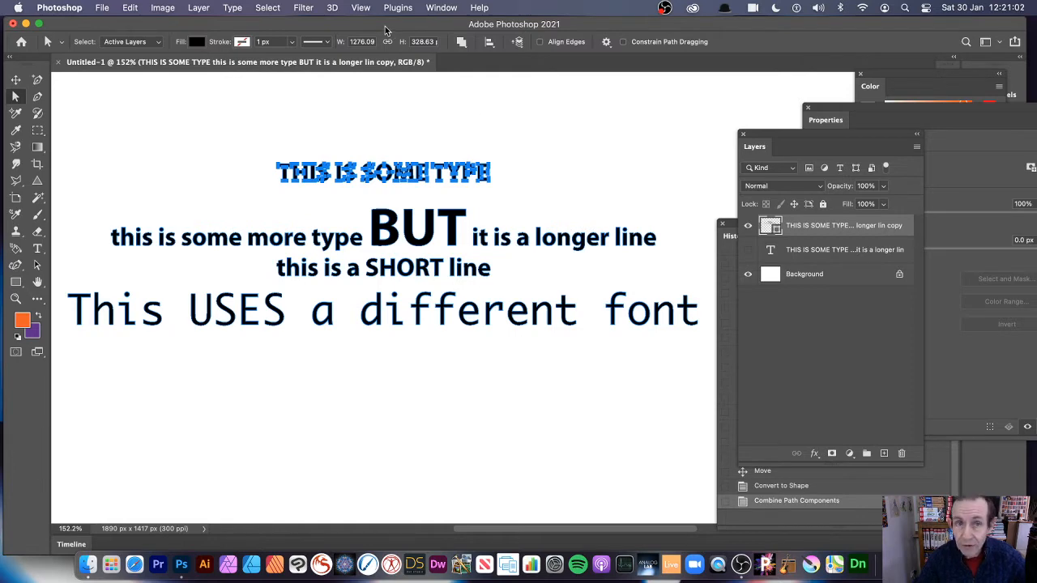
Create new guides from the selected first-line shape and delete its letter outlines.
{"action": "left_click", "coordinate": [361, 8]}
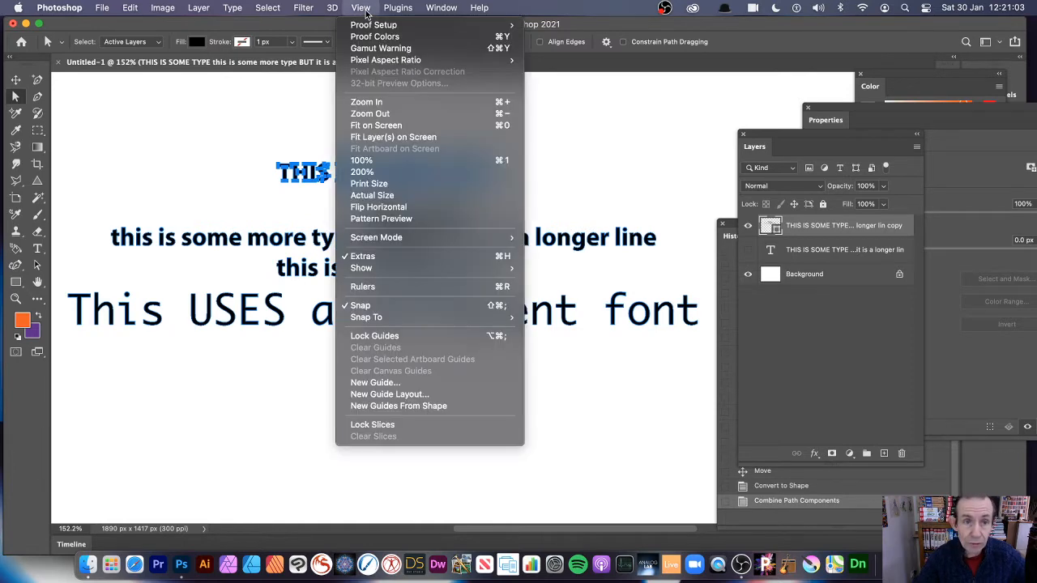
{"action": "left_click", "coordinate": [379, 406]}
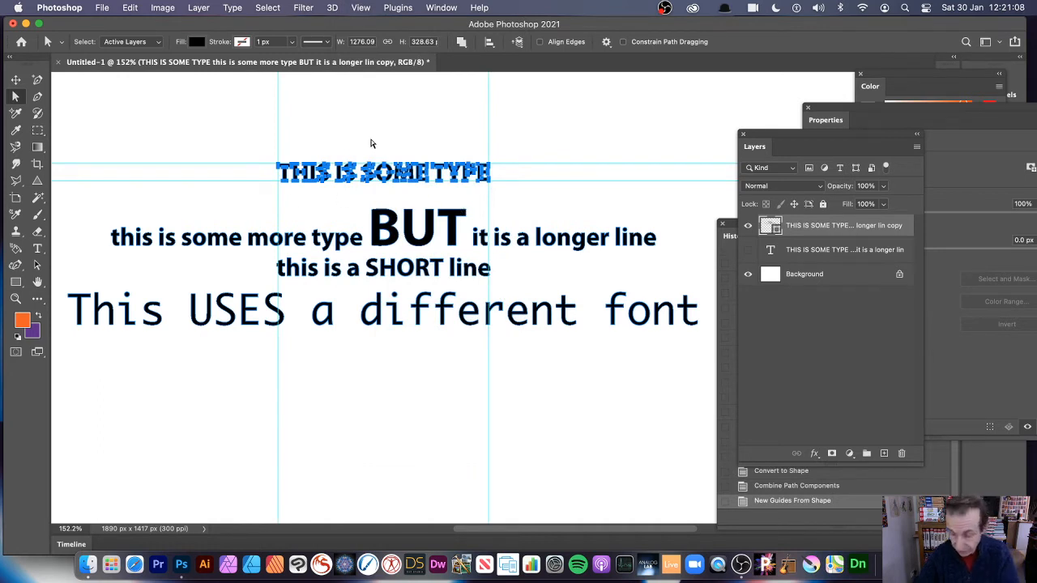
{"action": "key", "text": "Delete"}
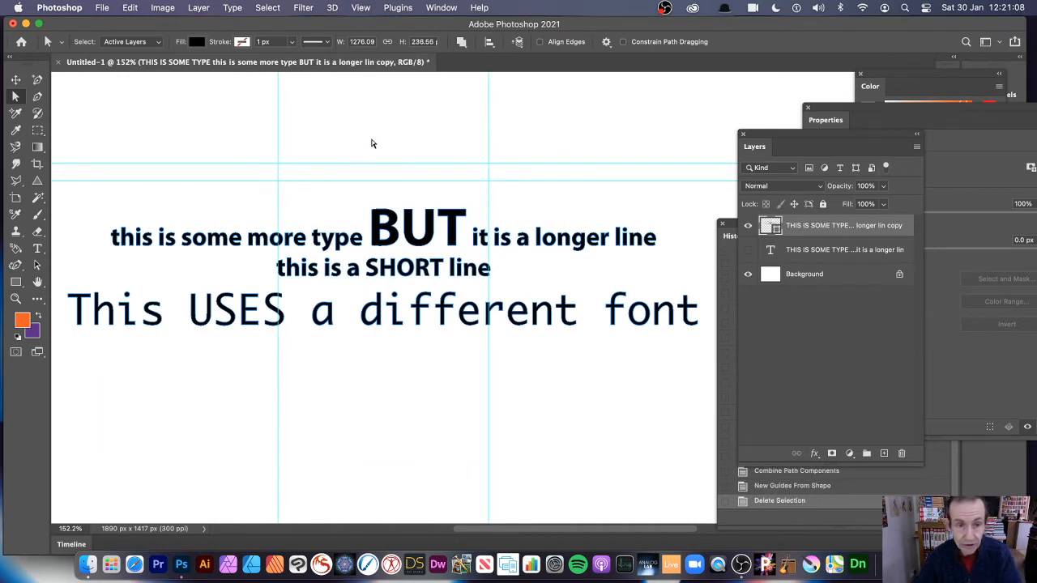
Set the shape fill to blue and draw a rectangle about 428 by 36 px filling the area framed by the guides.
{"action": "left_click", "coordinate": [16, 283]}
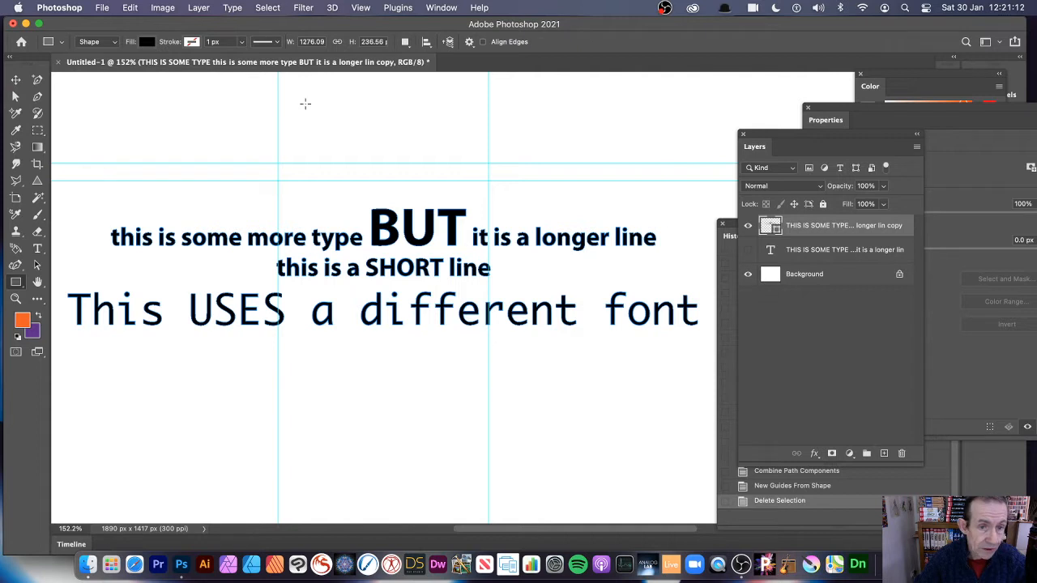
{"action": "left_click", "coordinate": [146, 41]}
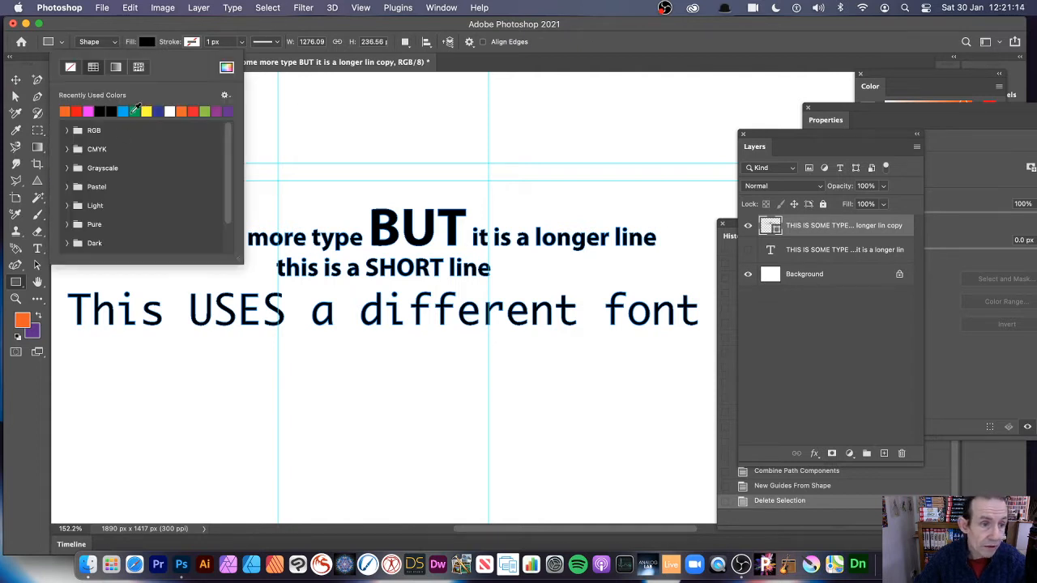
{"action": "left_click", "coordinate": [128, 111]}
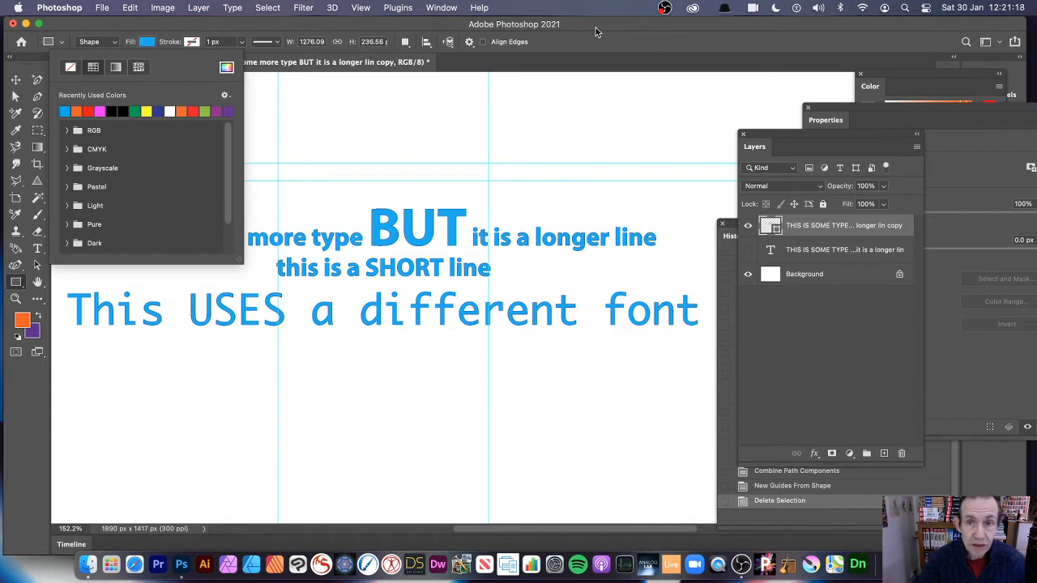
{"action": "left_click", "coordinate": [308, 176]}
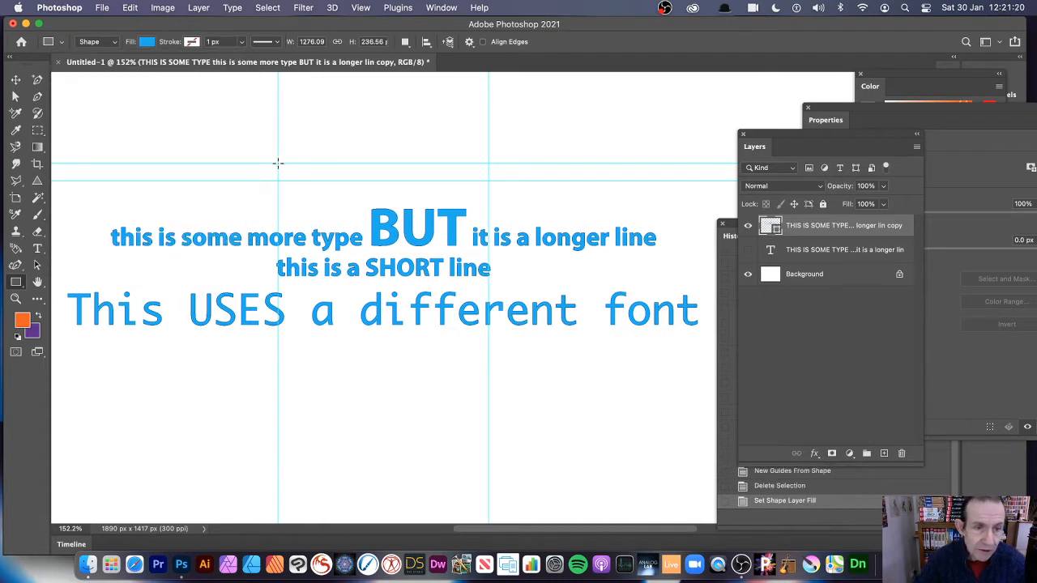
{"action": "left_click_drag", "start_coordinate": [278, 164], "coordinate": [488, 177]}
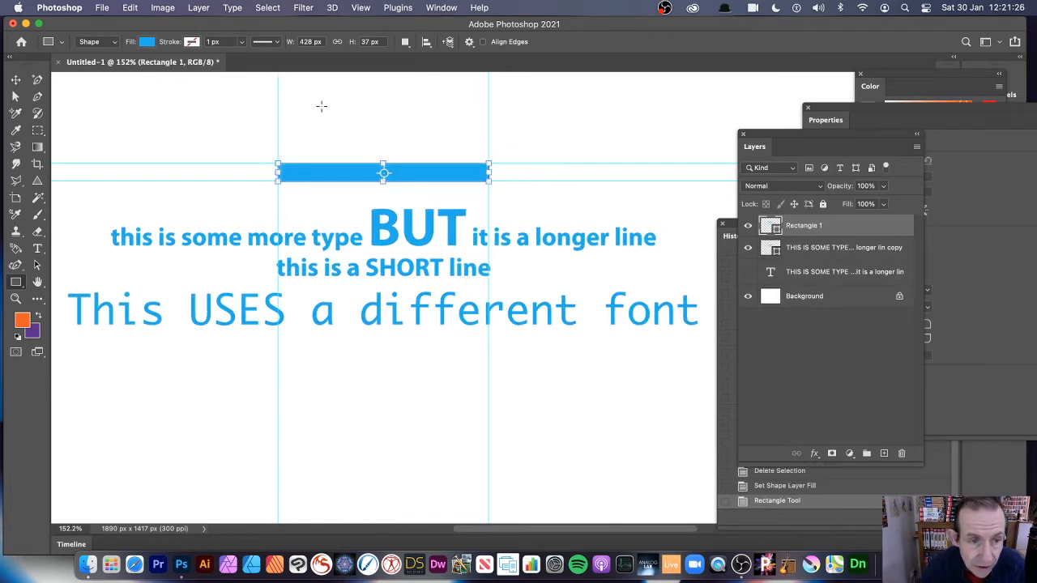
{"action": "left_click_drag", "start_coordinate": [383, 181], "coordinate": [383, 174]}
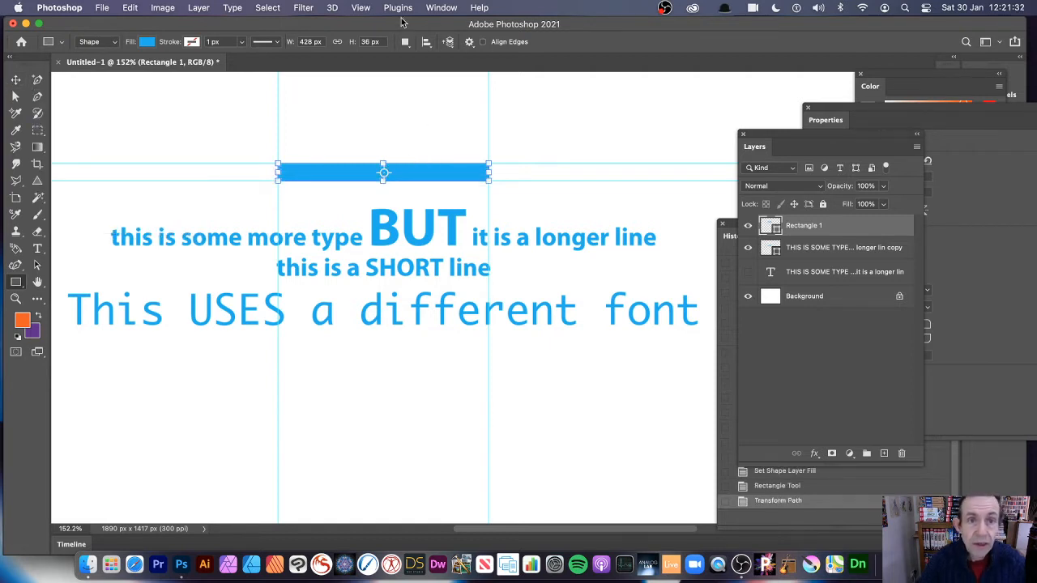
{"action": "left_click", "coordinate": [366, 12]}
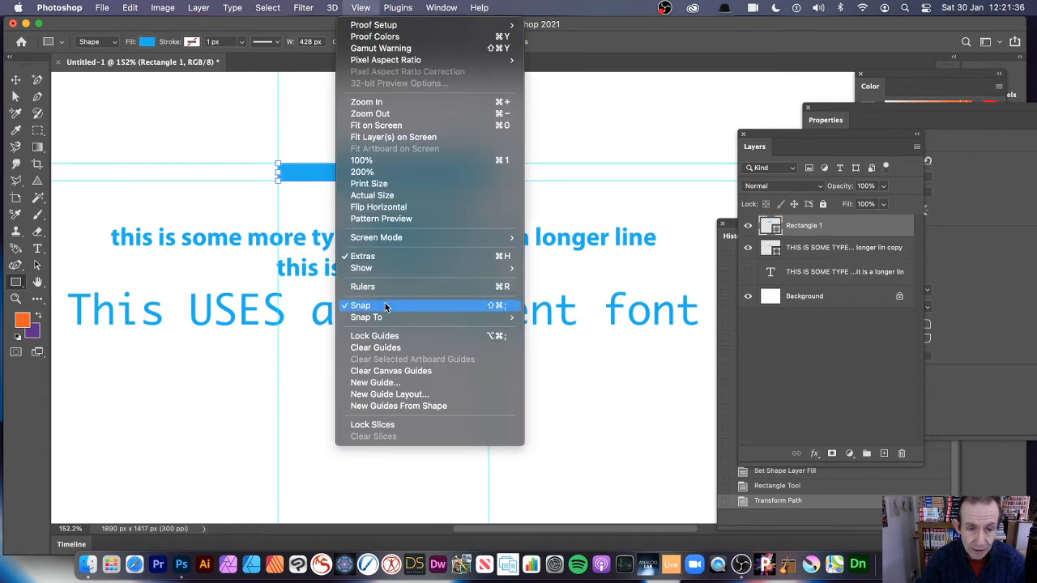
{"action": "mouse_move", "coordinate": [469, 268]}
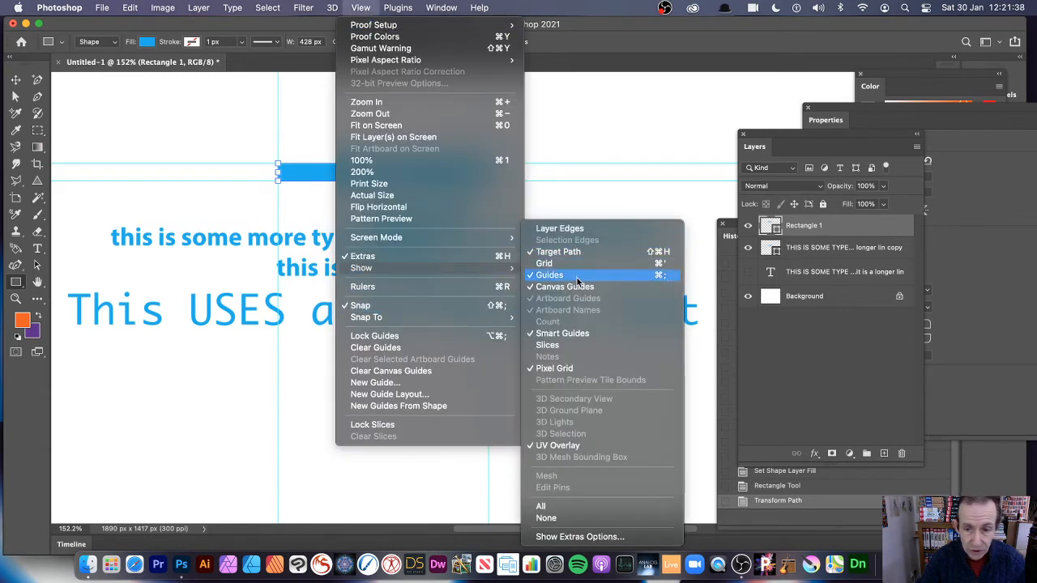
{"action": "left_click", "coordinate": [644, 188]}
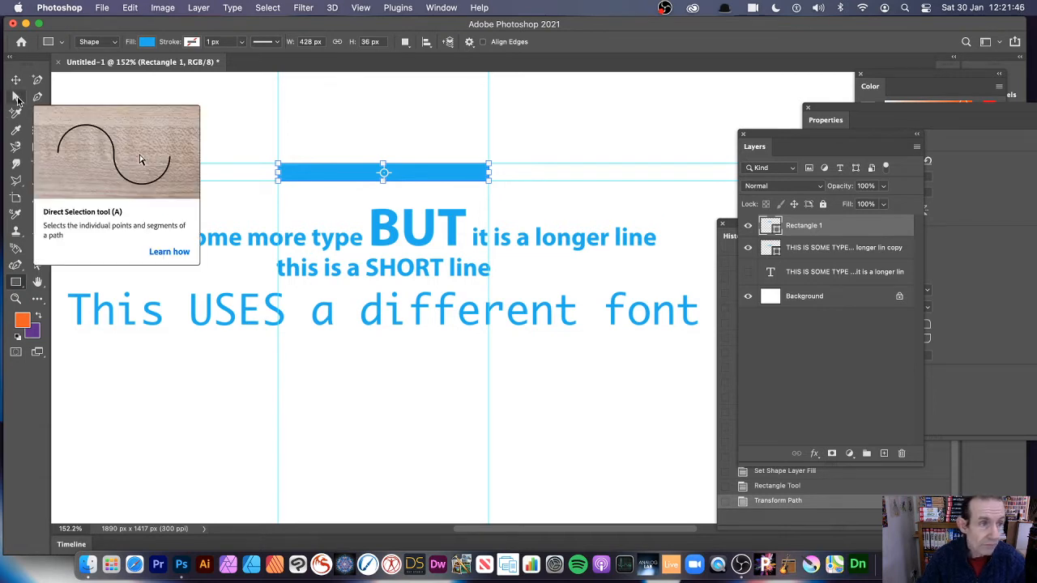
Select only the outlines of the word "this" in the second line of the text-copy shape and merge their shape components.
{"action": "left_click", "coordinate": [16, 98]}
{"action": "left_click_drag", "start_coordinate": [101, 214], "coordinate": [155, 272]}
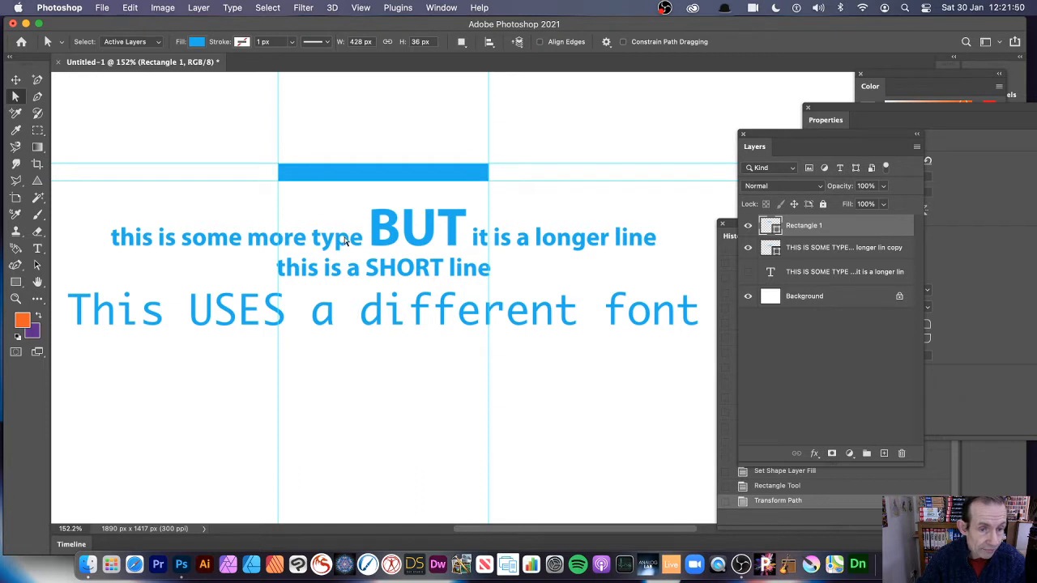
{"action": "left_click", "coordinate": [805, 252]}
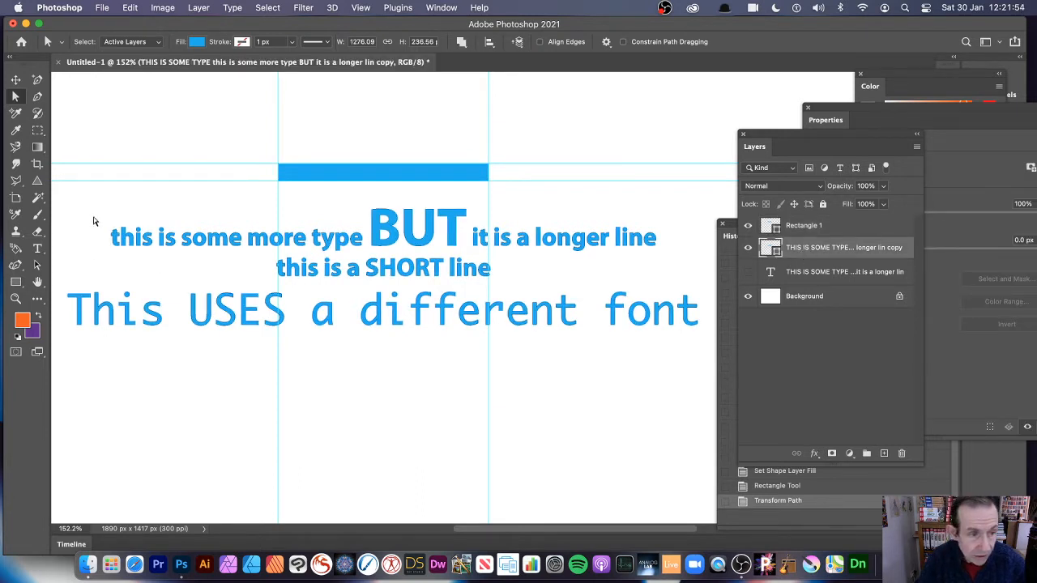
{"action": "left_click_drag", "start_coordinate": [93, 217], "coordinate": [156, 264]}
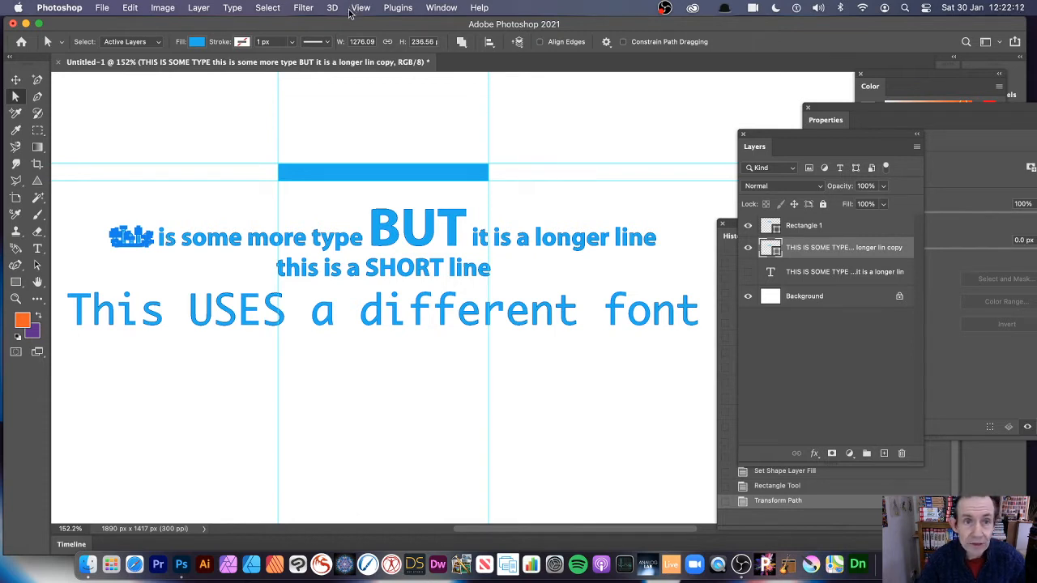
{"action": "left_click", "coordinate": [461, 41]}
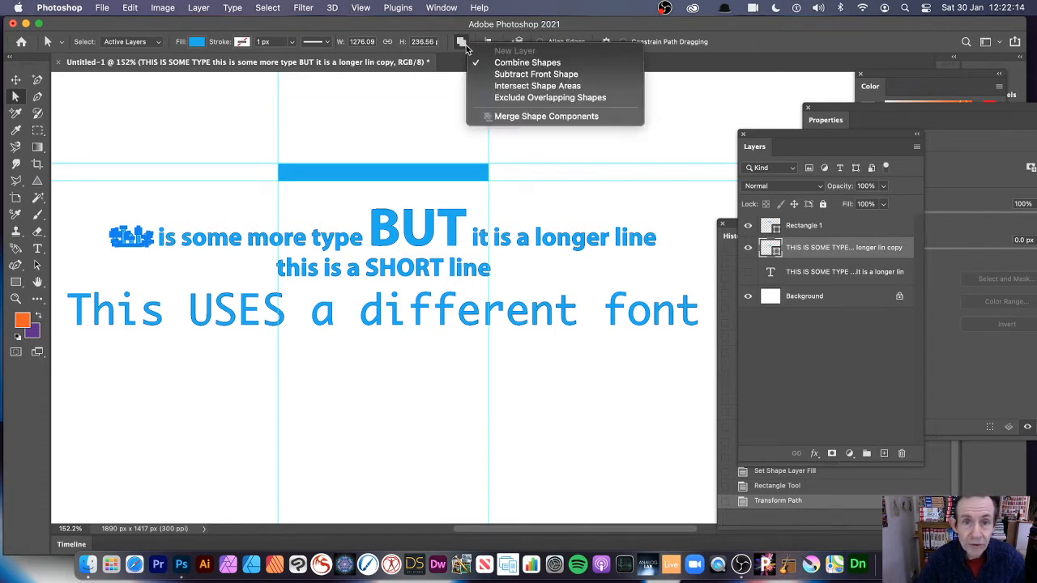
{"action": "left_click", "coordinate": [516, 115]}
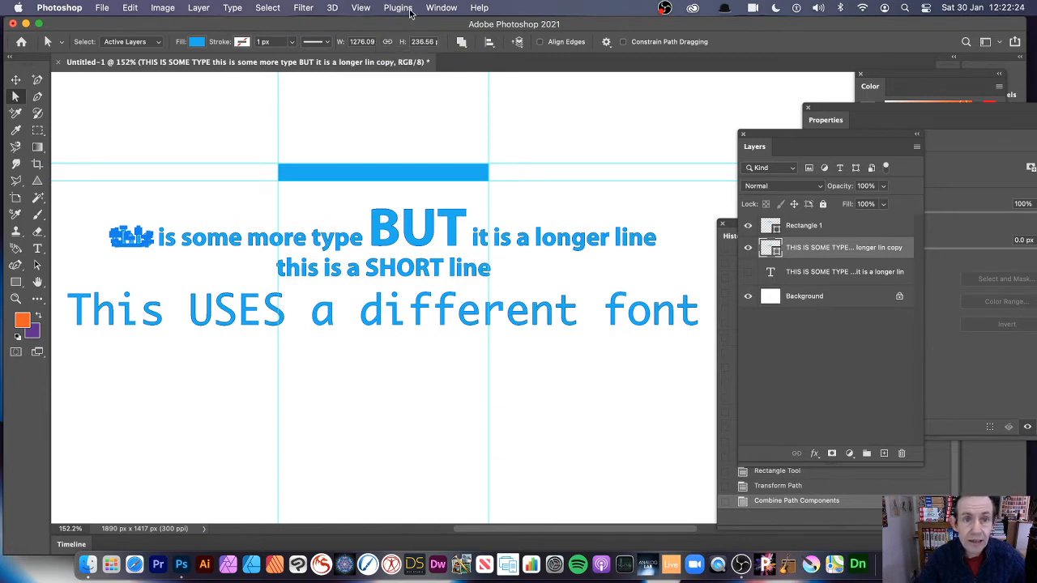
Replace the existing guides with new ones from the selected "this" shape and delete its letter outlines.
{"action": "left_click", "coordinate": [361, 8]}
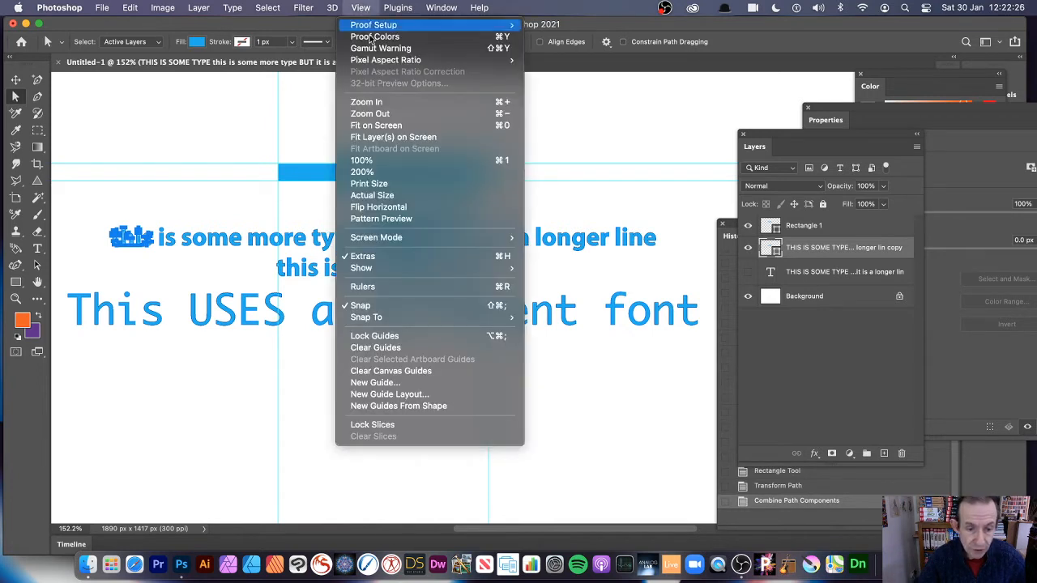
{"action": "left_click", "coordinate": [390, 350]}
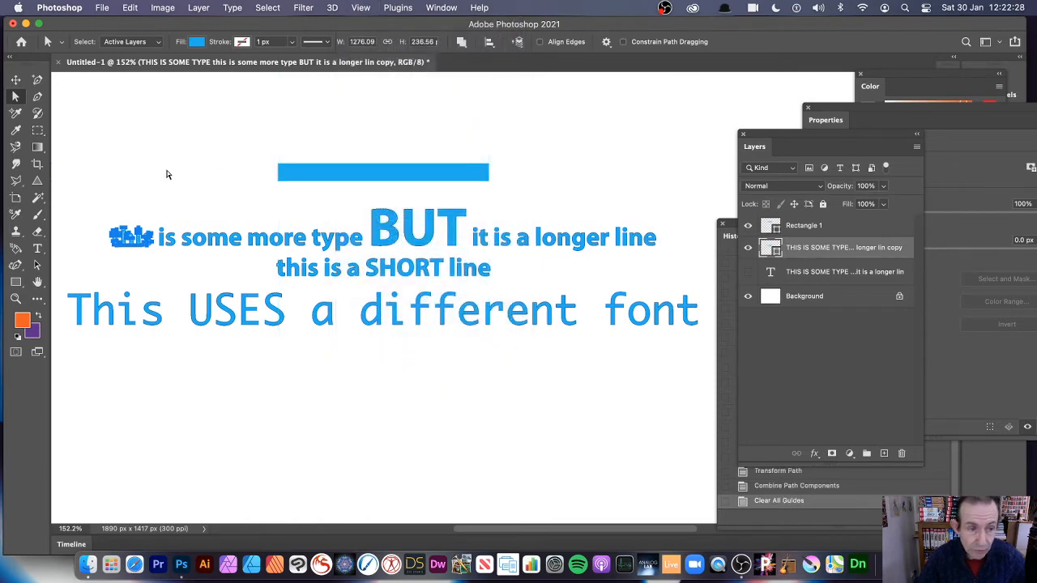
{"action": "left_click", "coordinate": [356, 8]}
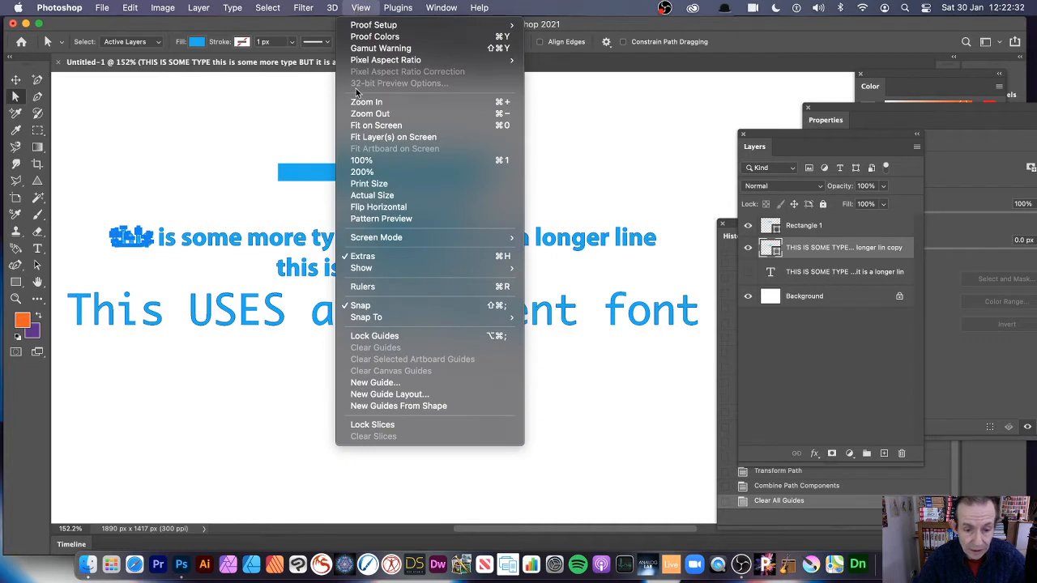
{"action": "left_click", "coordinate": [429, 407]}
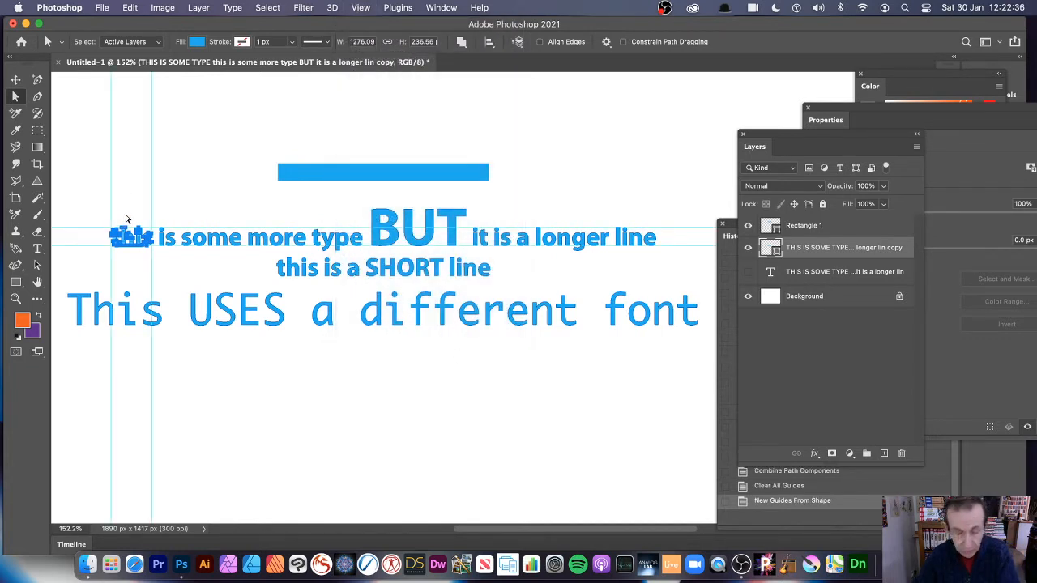
{"action": "key", "text": "BackSpace"}
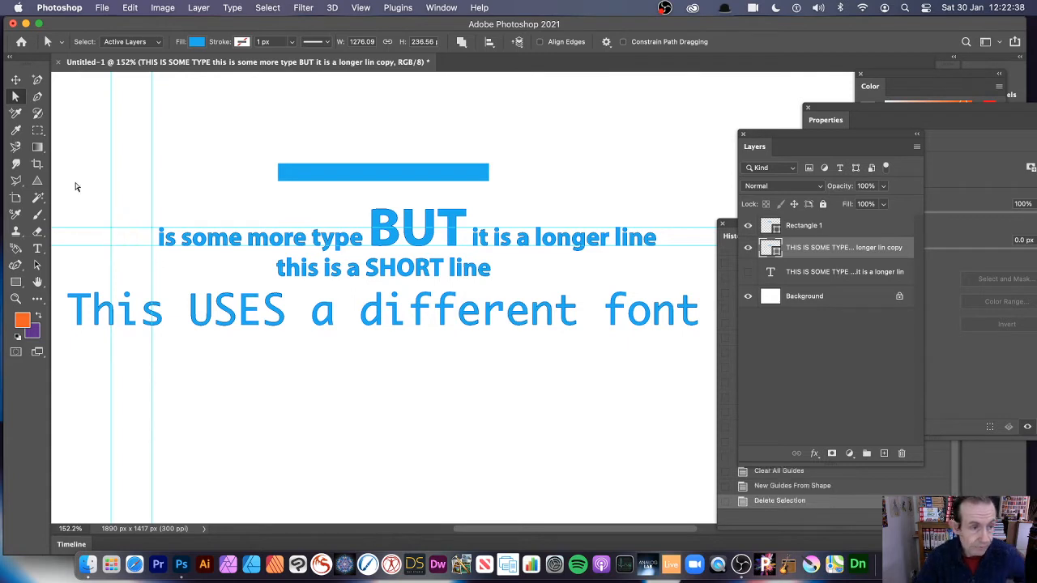
Set the shape fill to red and draw a rectangle about 84 by 38 px inside the guides around the deleted word "this".
{"action": "left_click", "coordinate": [16, 282]}
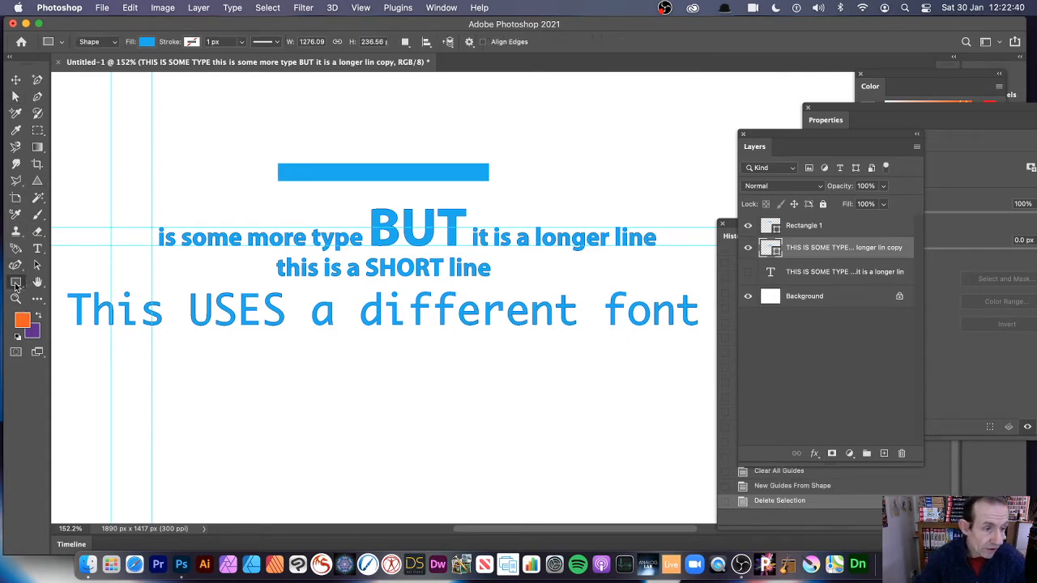
{"action": "left_click", "coordinate": [147, 47]}
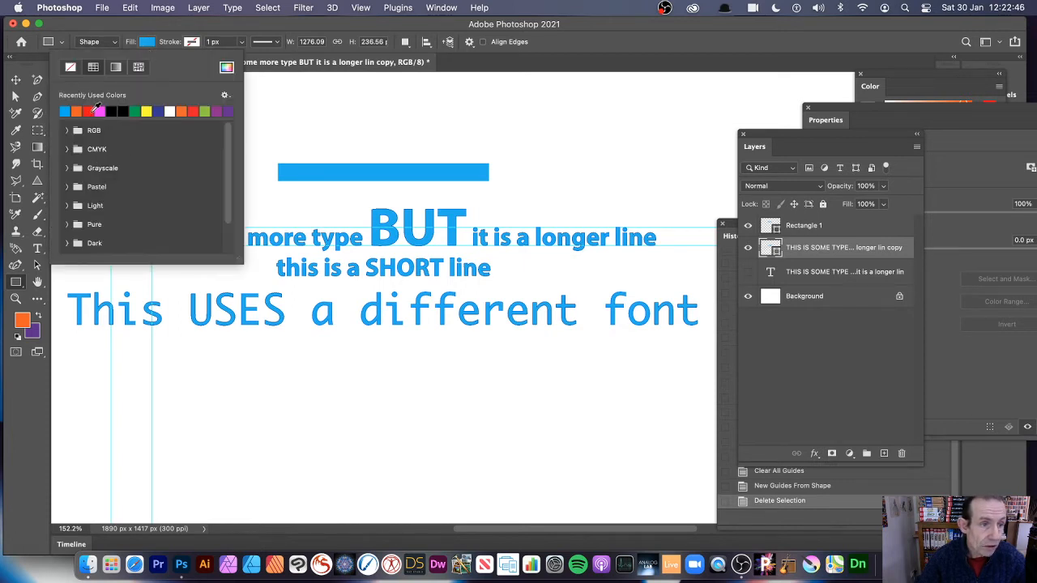
{"action": "left_click", "coordinate": [94, 109]}
{"action": "left_click", "coordinate": [385, 31]}
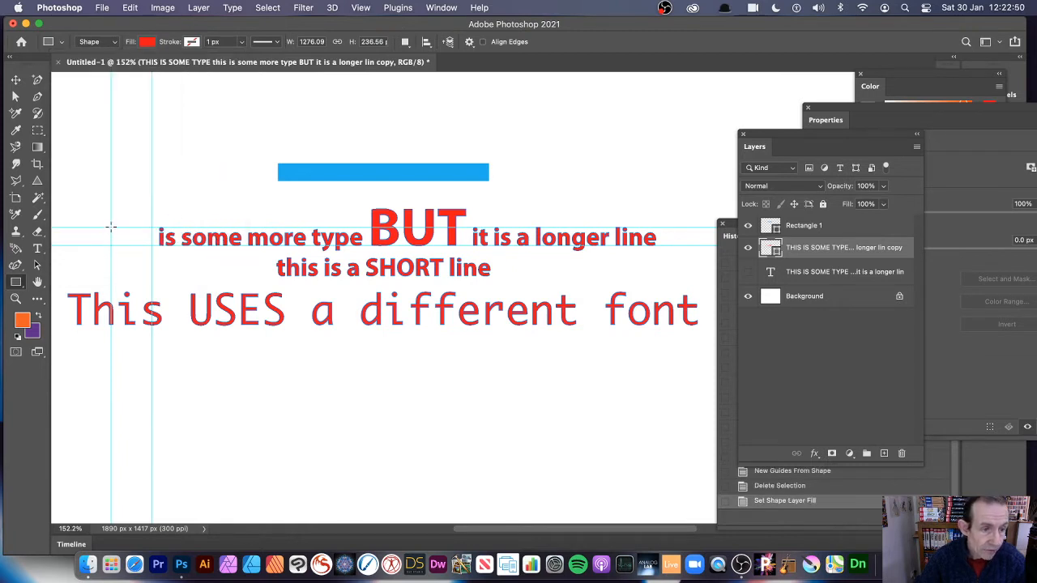
{"action": "left_click_drag", "start_coordinate": [111, 226], "coordinate": [153, 246]}
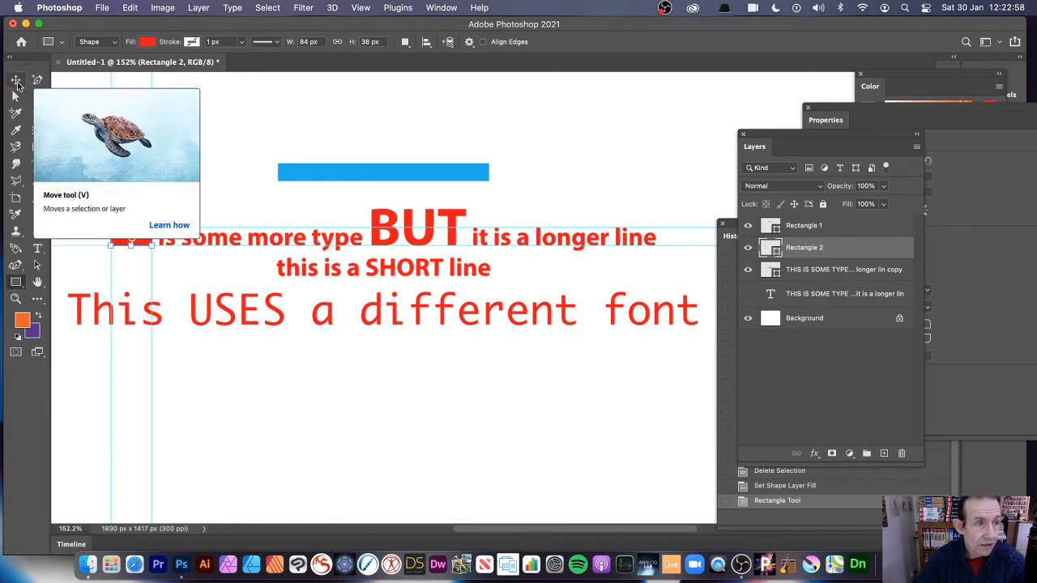
{"action": "key", "text": "v"}
{"action": "left_click", "coordinate": [205, 151]}
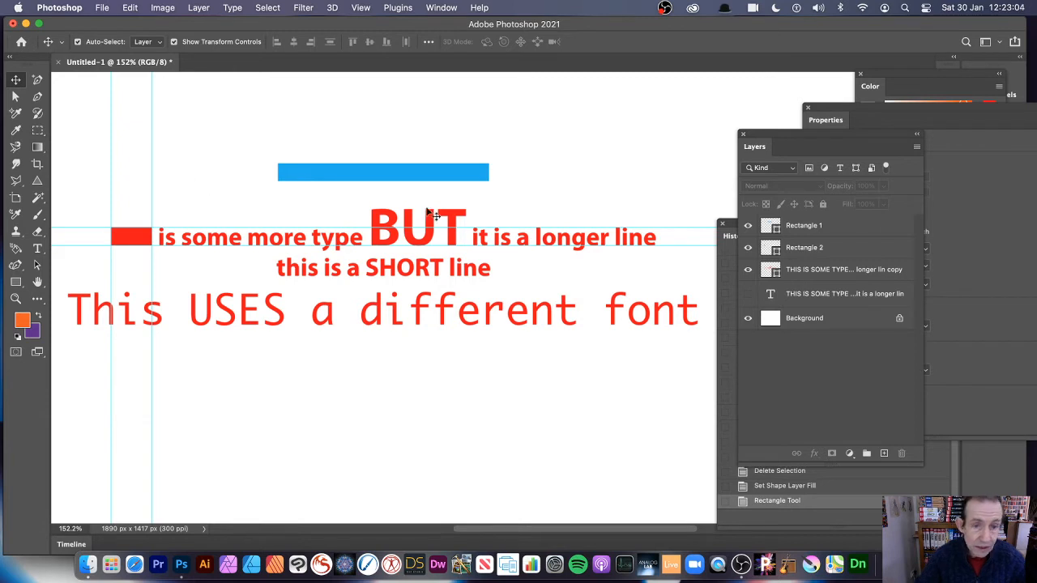
Select only the outlines of the word "BUT" in the text-copy shape with the Direct Selection tool and merge their shape components.
{"action": "left_click", "coordinate": [17, 98]}
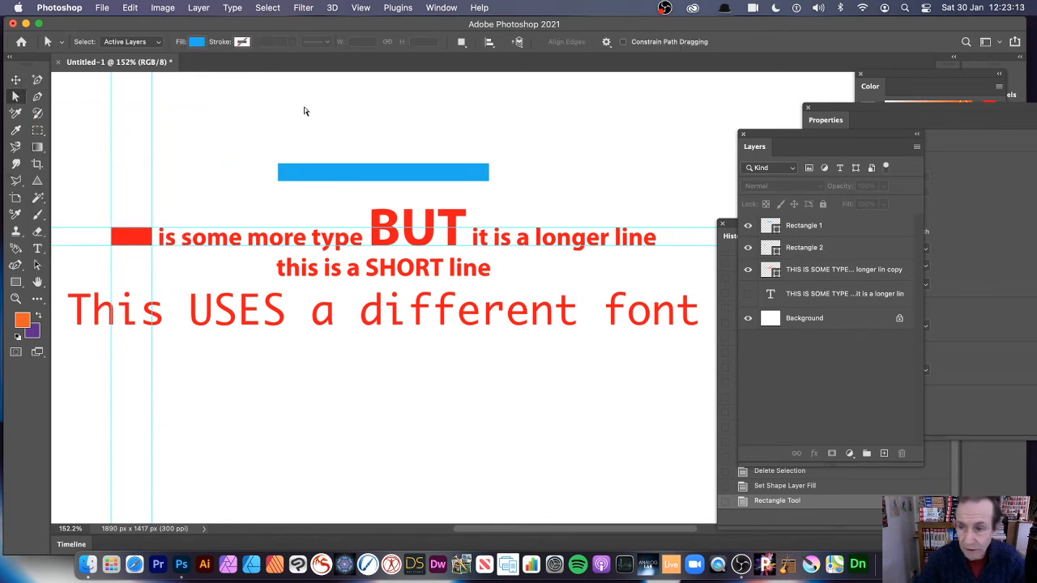
{"action": "left_click", "coordinate": [804, 274]}
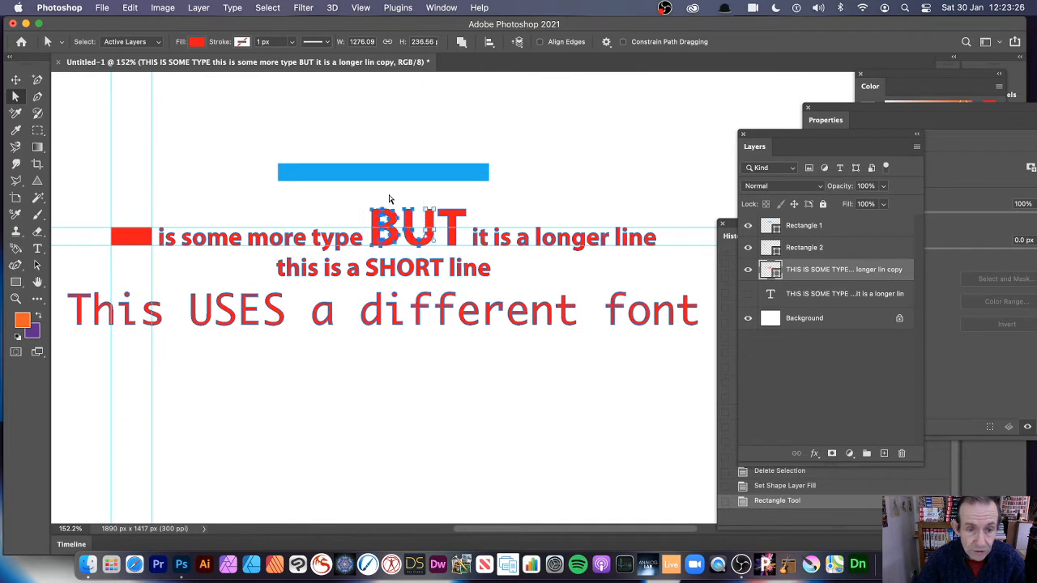
{"action": "left_click", "coordinate": [369, 208]}
{"action": "left_click_drag", "start_coordinate": [370, 208], "coordinate": [468, 256]}
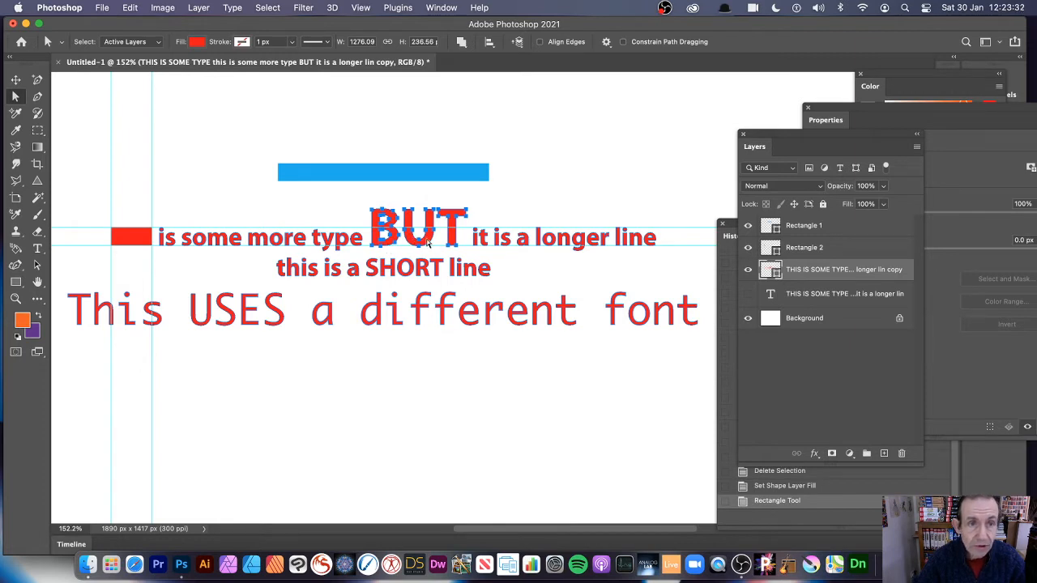
{"action": "left_click", "coordinate": [461, 42]}
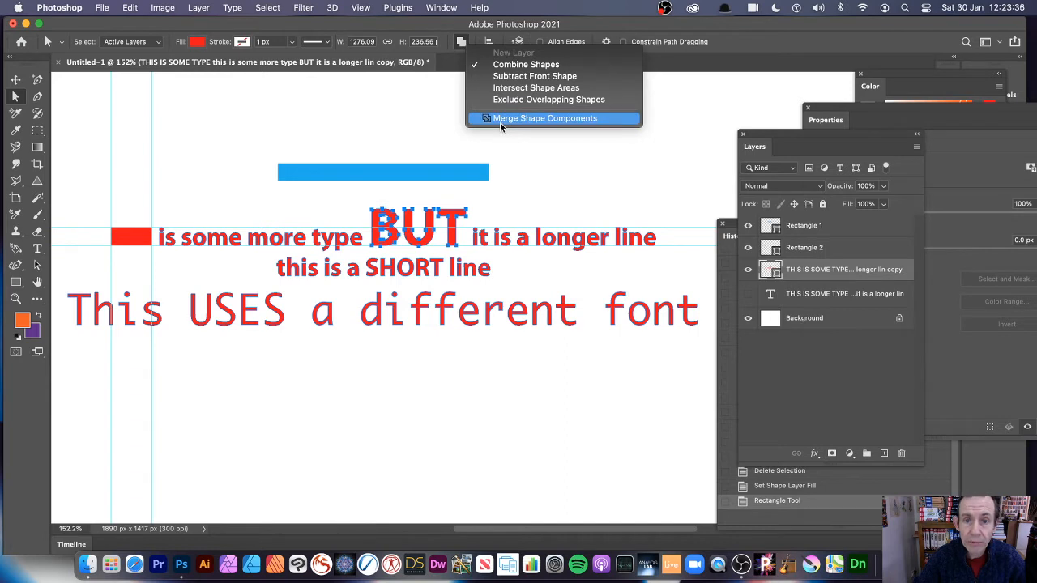
{"action": "left_click", "coordinate": [500, 122]}
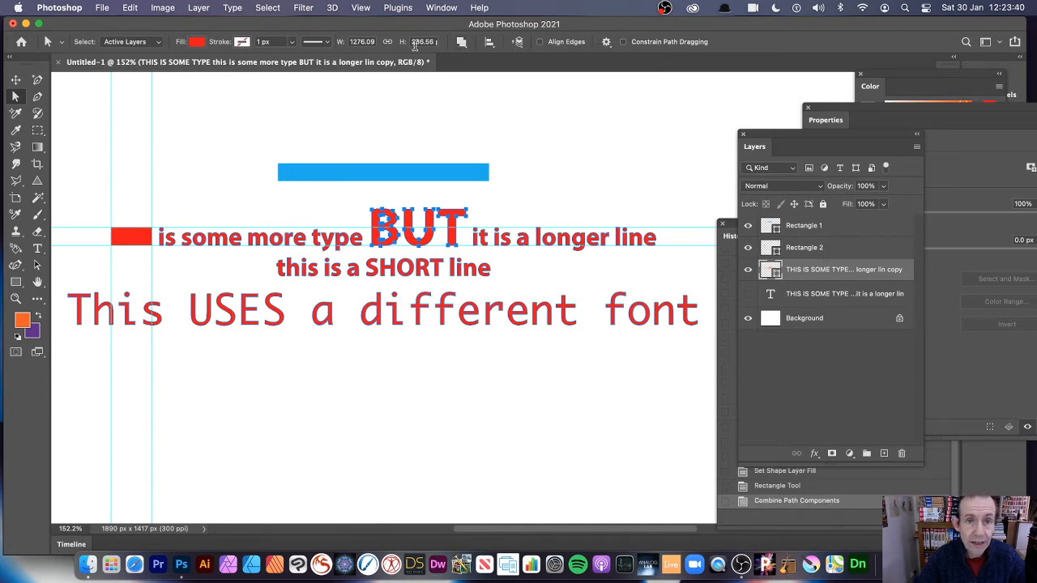
Replace the existing guides with new ones from the selected "BUT" shape and delete its letter outlines.
{"action": "left_click", "coordinate": [361, 8]}
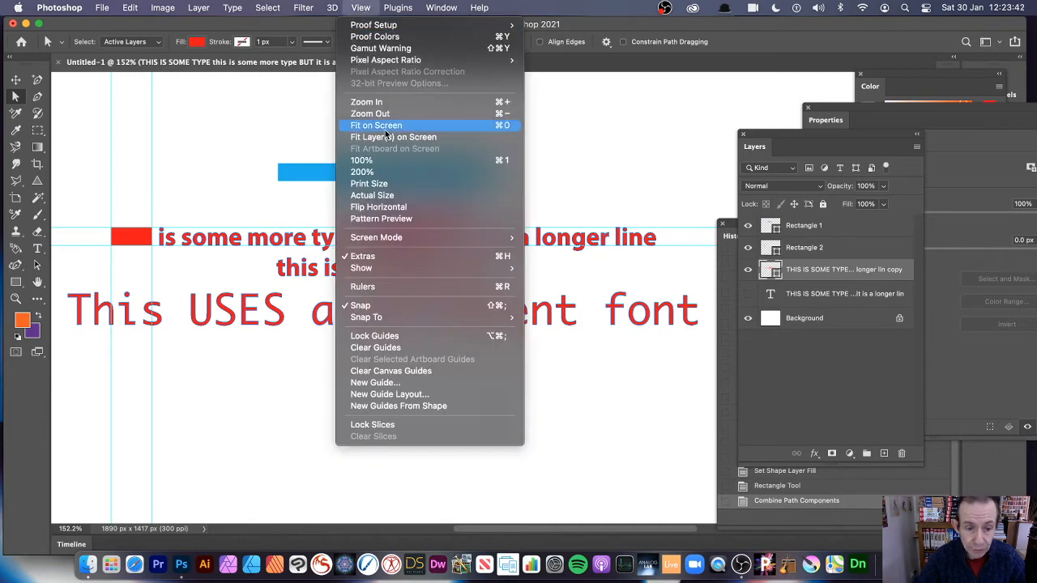
{"action": "left_click", "coordinate": [406, 348]}
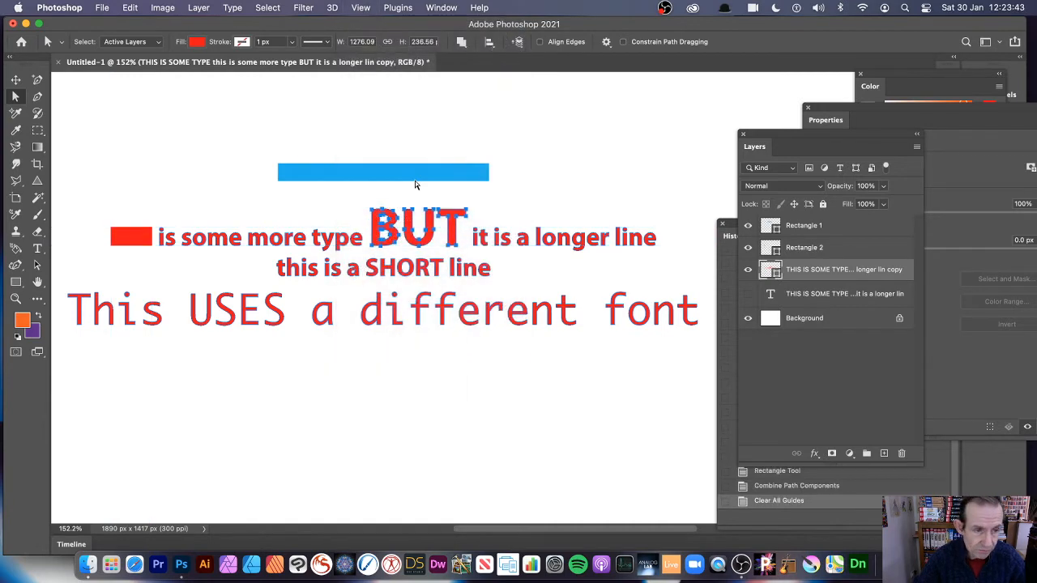
{"action": "left_click", "coordinate": [361, 8]}
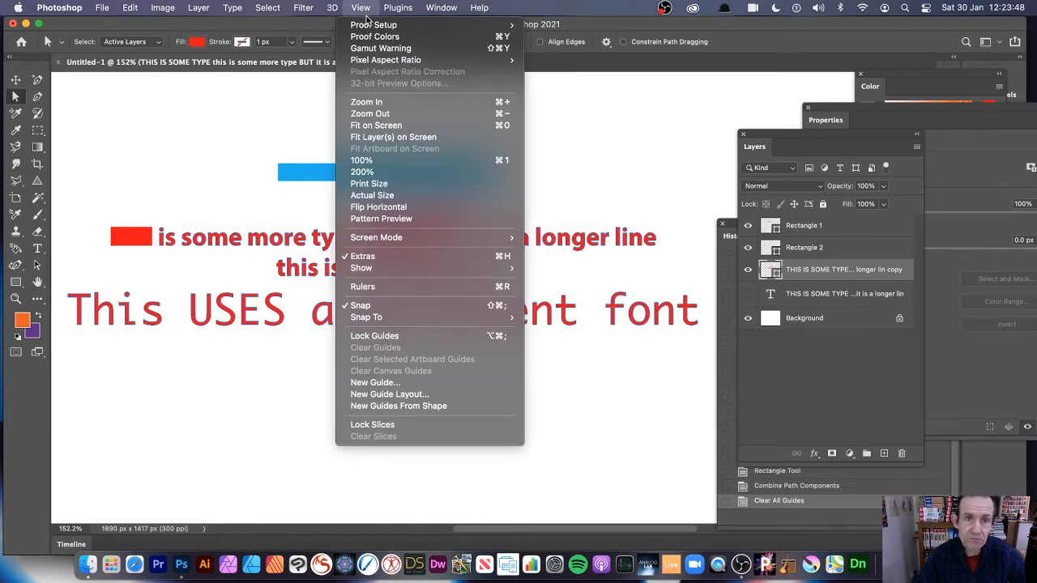
{"action": "left_click", "coordinate": [415, 408]}
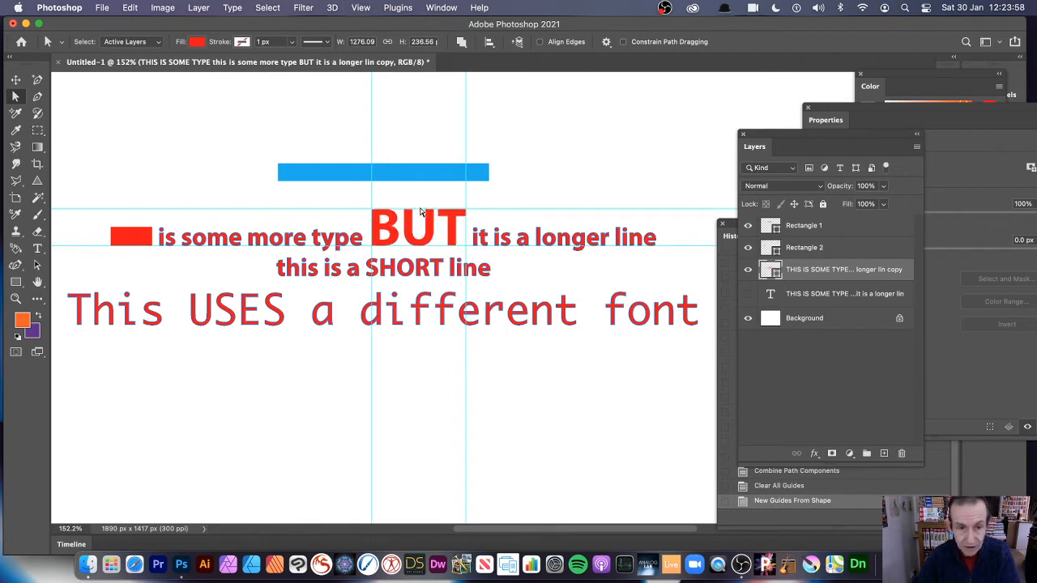
{"action": "key", "text": "BackSpace"}
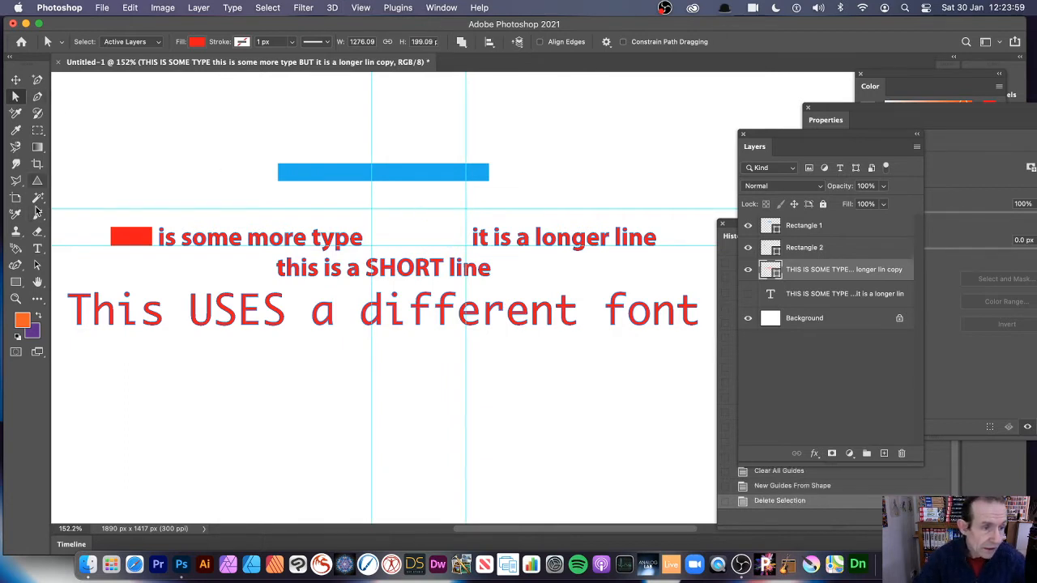
Draw a rectangle about 192 by 76 px within the guides in place of "BUT" and fill it with magenta.
{"action": "left_click", "coordinate": [16, 282]}
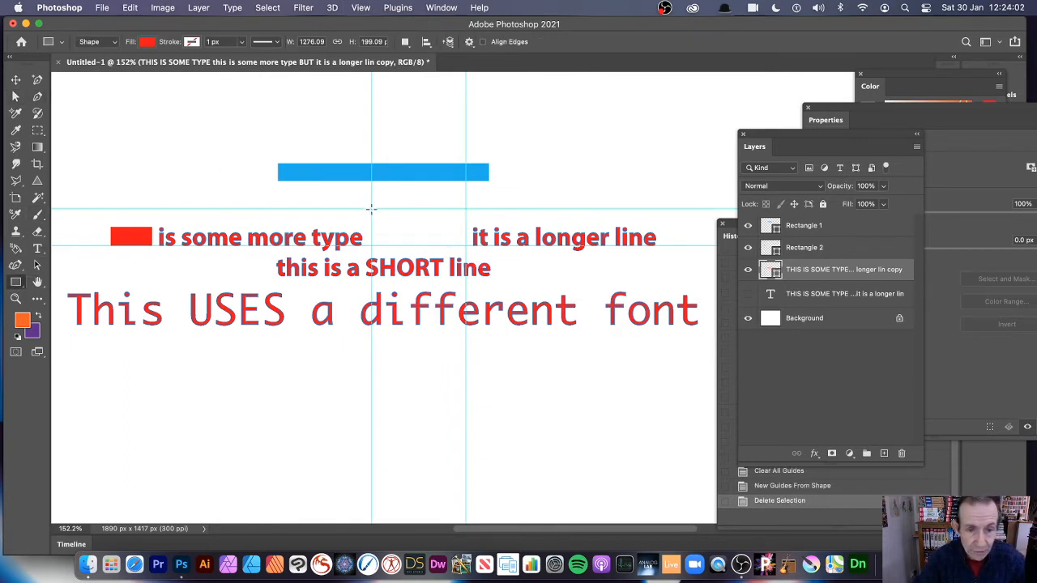
{"action": "left_click_drag", "start_coordinate": [370, 209], "coordinate": [466, 245]}
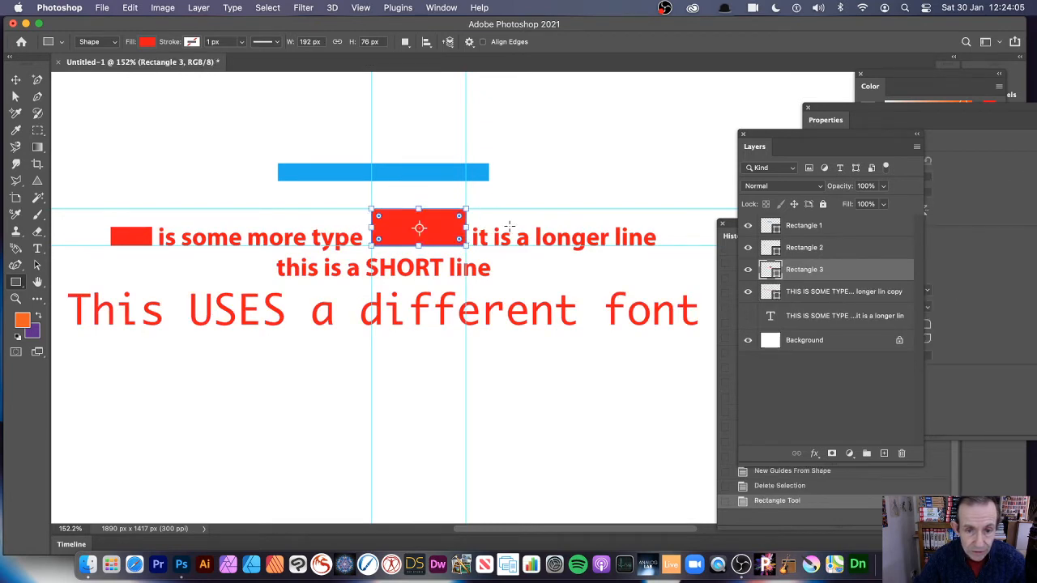
{"action": "left_click", "coordinate": [148, 42]}
{"action": "left_click", "coordinate": [101, 112]}
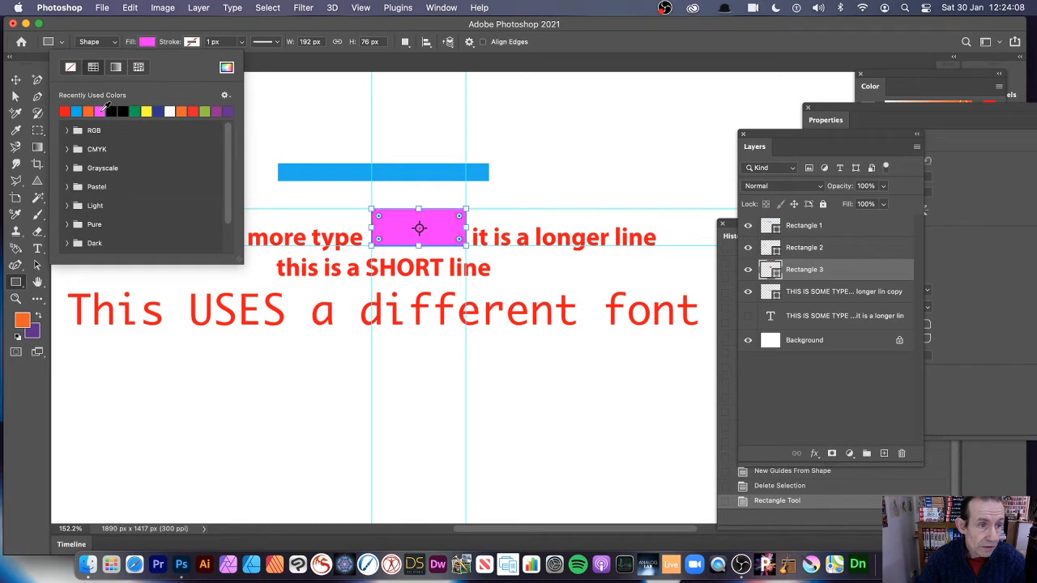
{"action": "left_click", "coordinate": [394, 30]}
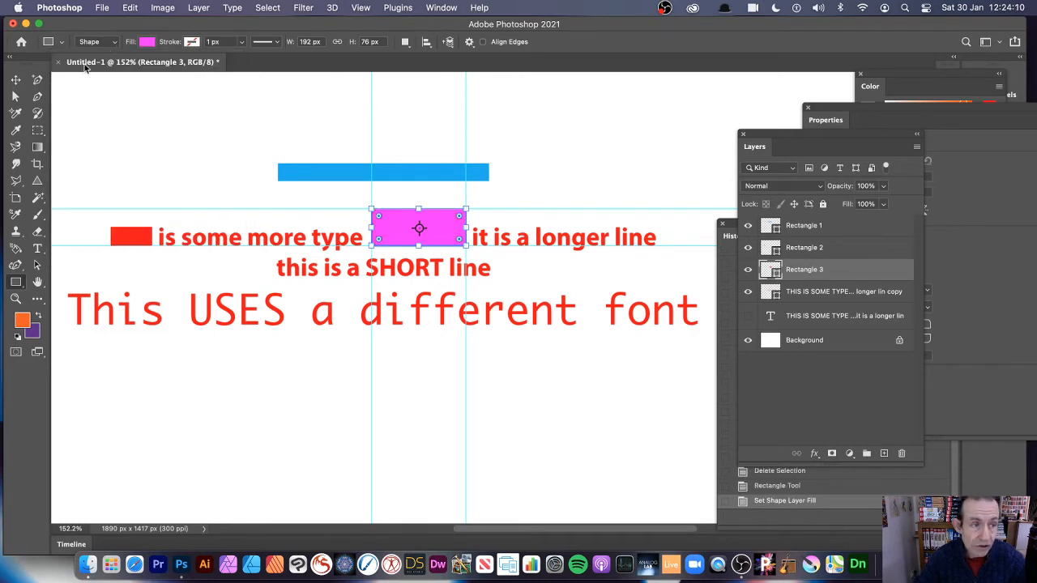
{"action": "left_click", "coordinate": [16, 81]}
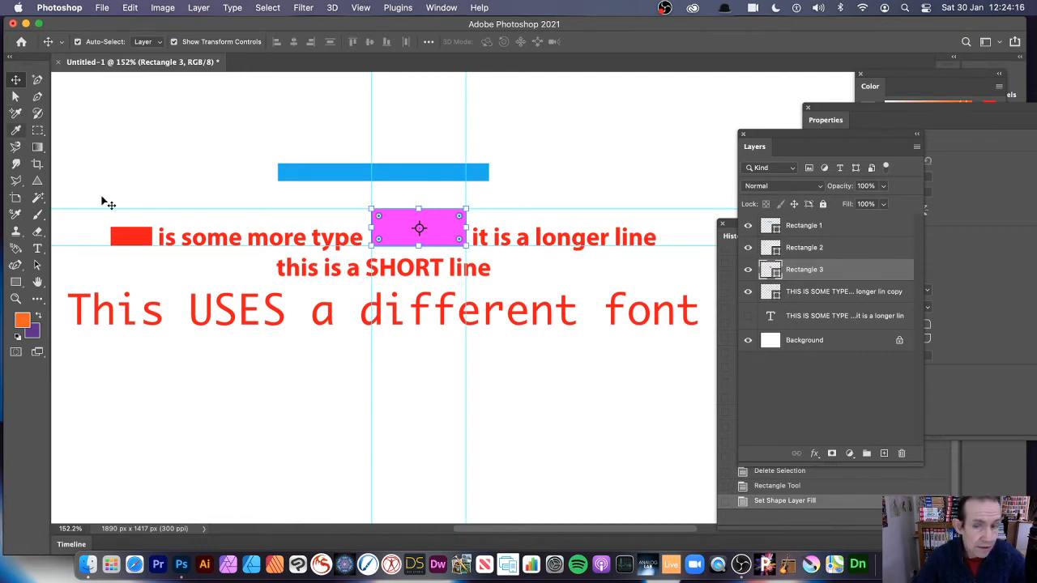
Select only the outlines of the word "different" in the text-copy shape with the Direct Selection tool and merge their shape components.
{"action": "left_click", "coordinate": [814, 295]}
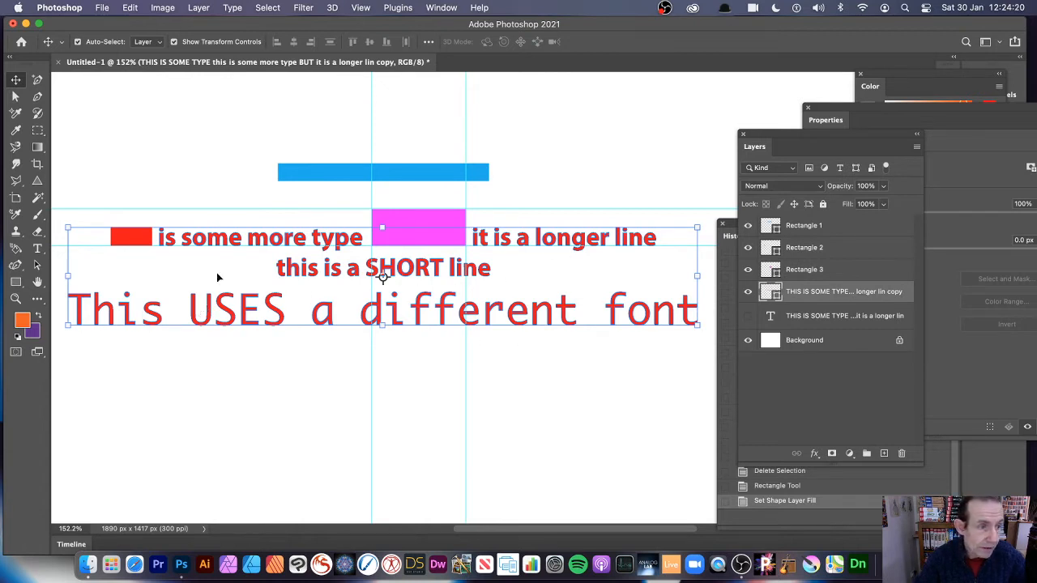
{"action": "left_click", "coordinate": [17, 97]}
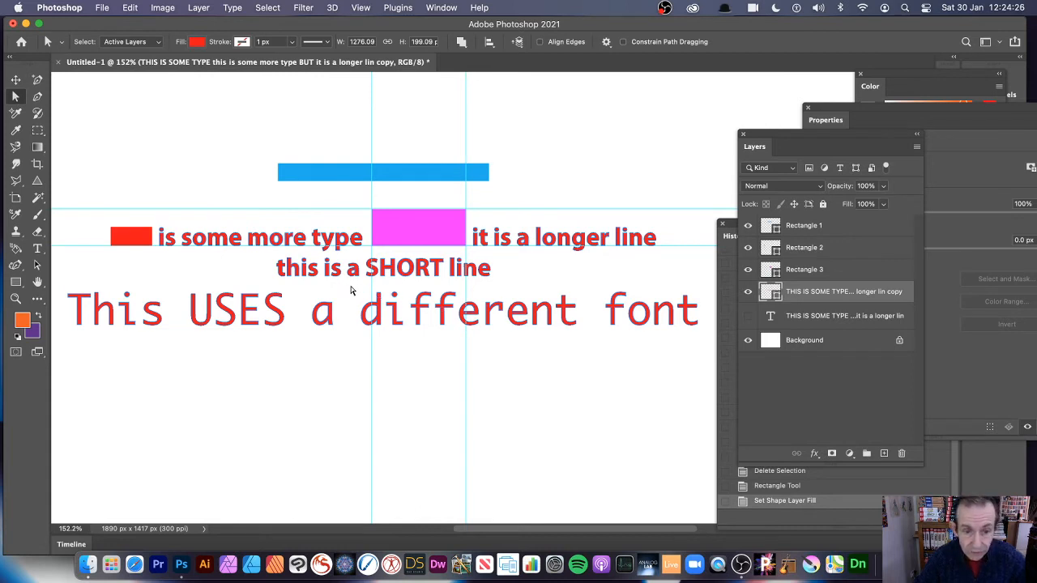
{"action": "left_click_drag", "start_coordinate": [356, 290], "coordinate": [591, 339]}
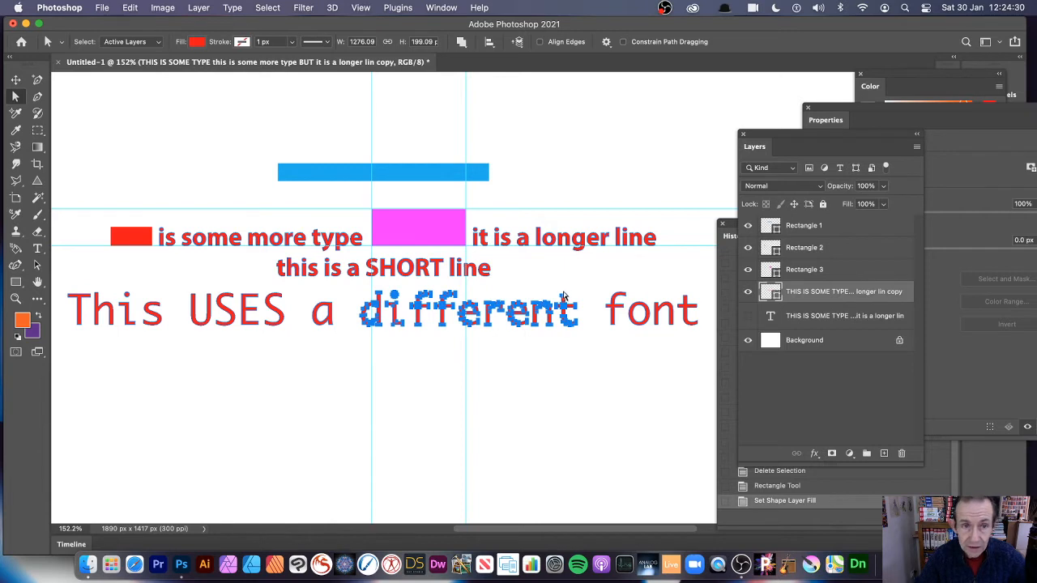
{"action": "left_click", "coordinate": [460, 41]}
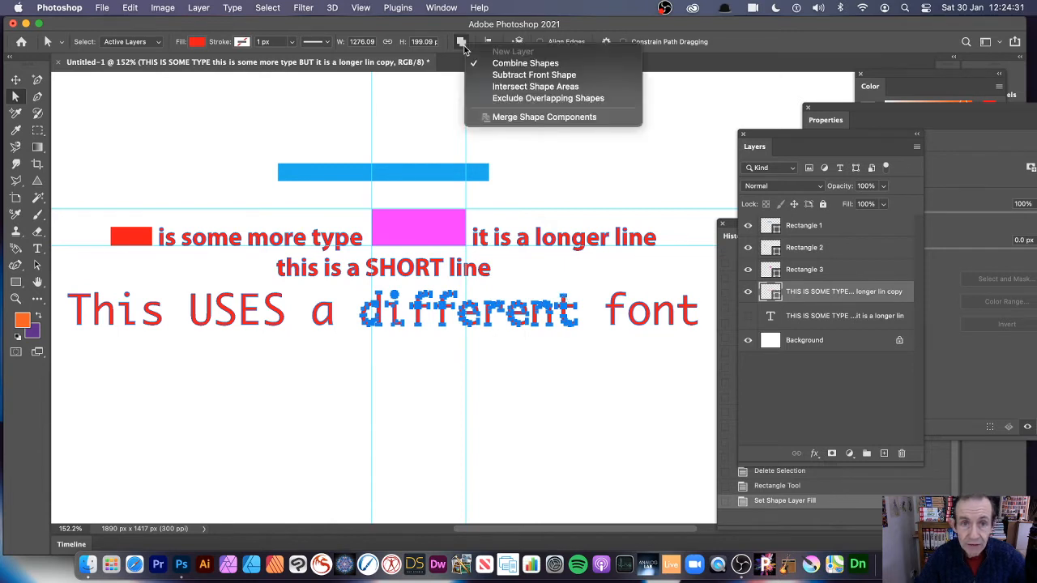
{"action": "left_click", "coordinate": [505, 118]}
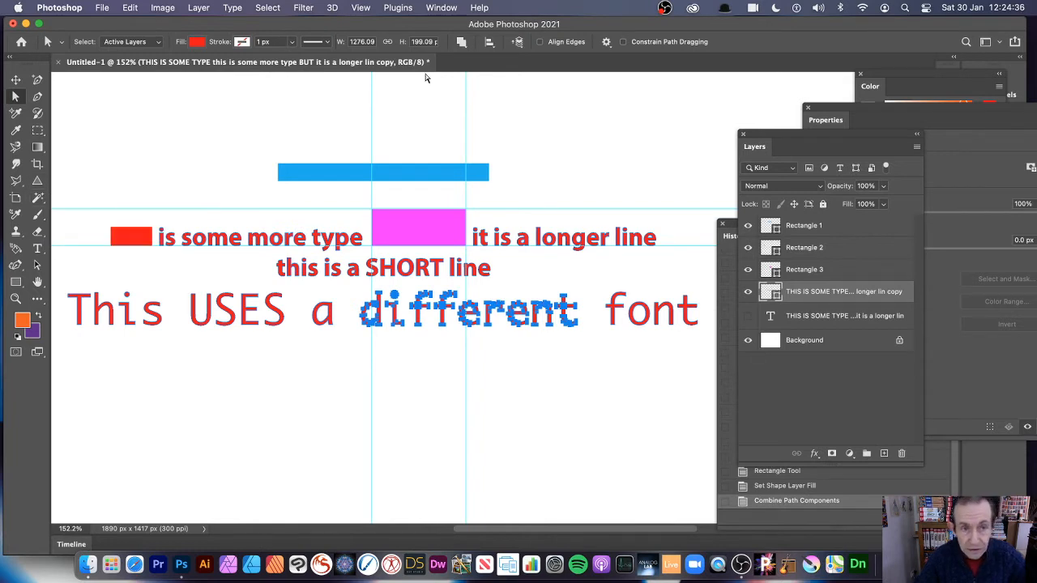
Replace the existing guides with new ones from the selected "different" shape and delete its letter outlines.
{"action": "left_click", "coordinate": [361, 8]}
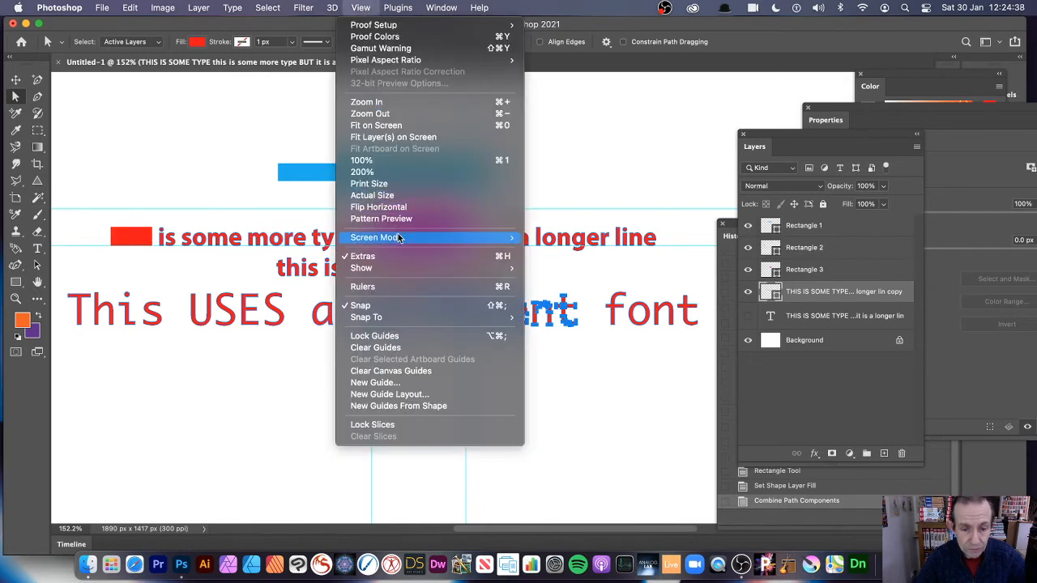
{"action": "left_click", "coordinate": [417, 348]}
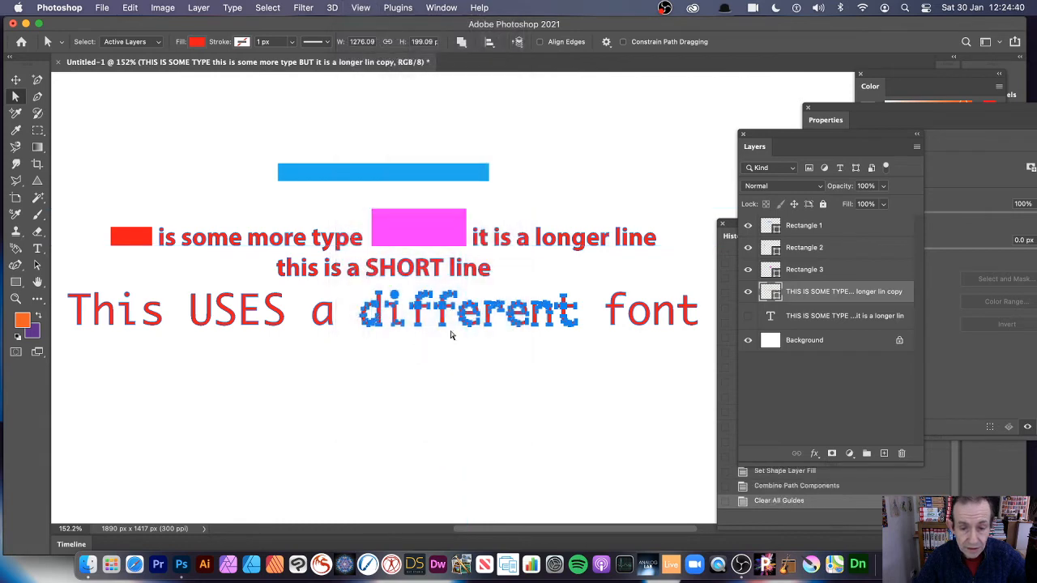
{"action": "left_click", "coordinate": [362, 8]}
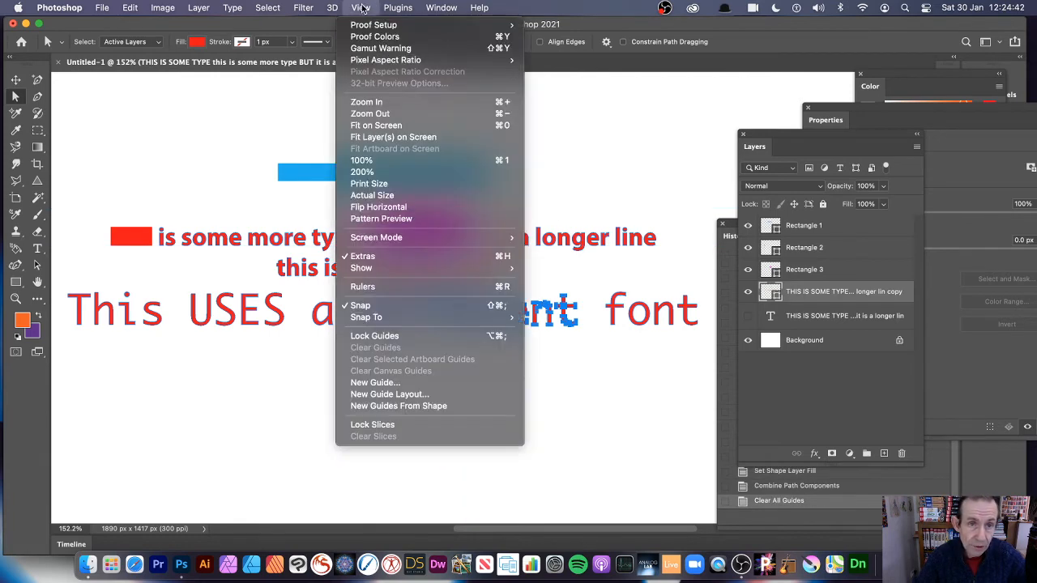
{"action": "left_click", "coordinate": [425, 406]}
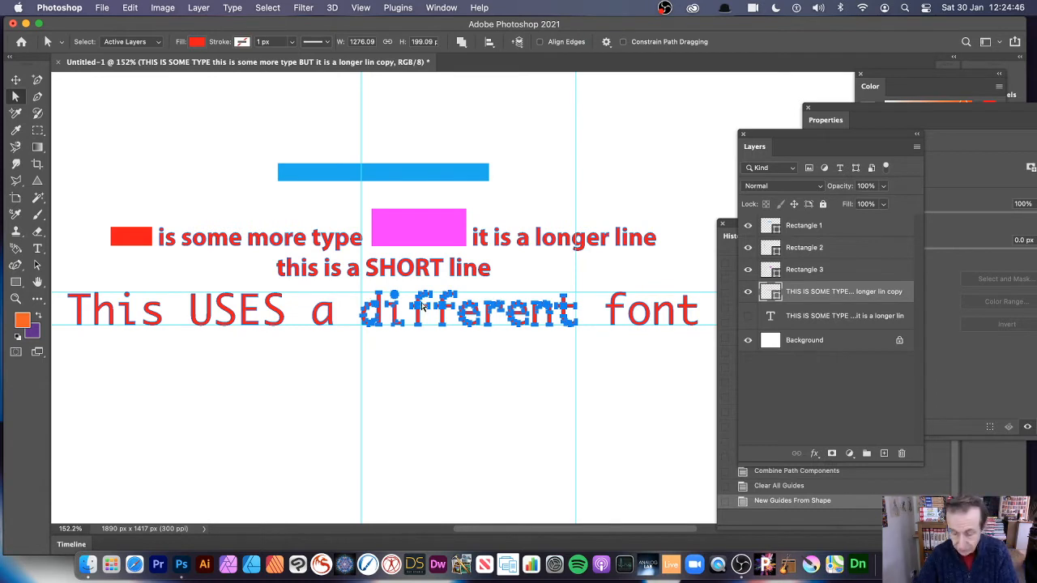
{"action": "key", "text": "Delete"}
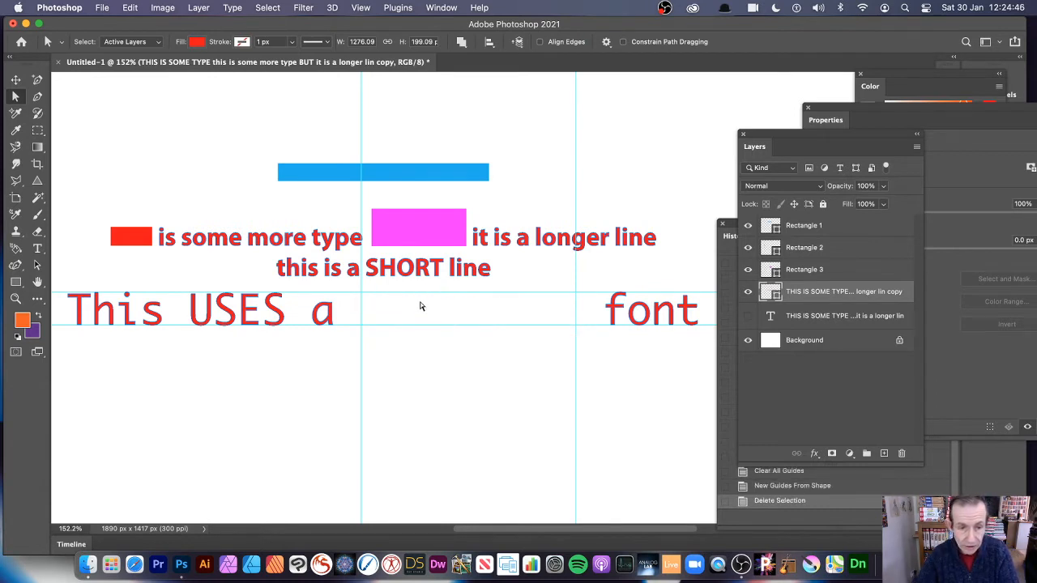
Draw a rectangle about 435 by 69 px within the guides in place of "different" and fill it with green.
{"action": "left_click", "coordinate": [15, 282]}
{"action": "left_click_drag", "start_coordinate": [361, 292], "coordinate": [575, 326]}
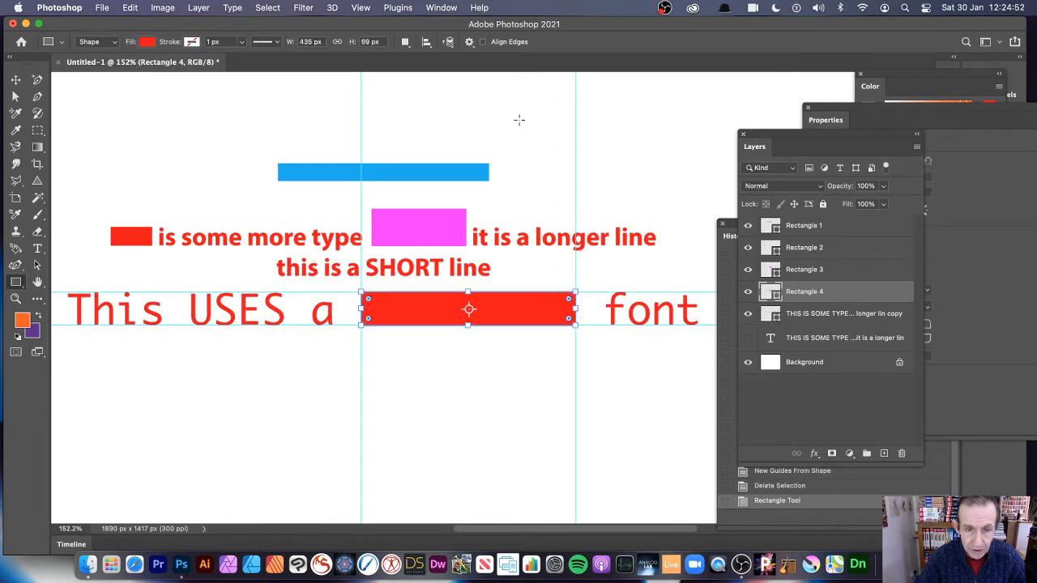
{"action": "left_click", "coordinate": [148, 43]}
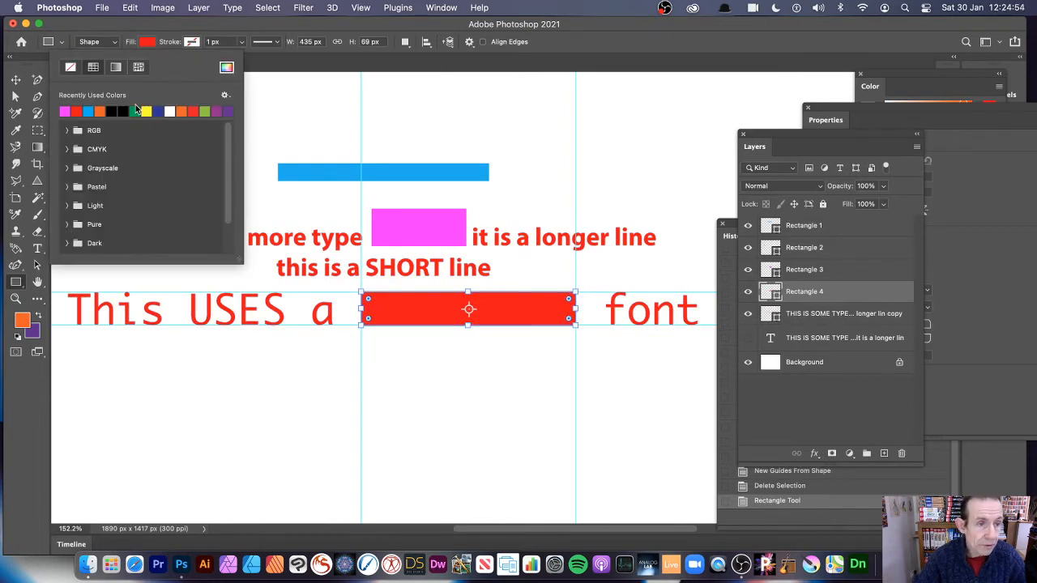
{"action": "left_click", "coordinate": [138, 109]}
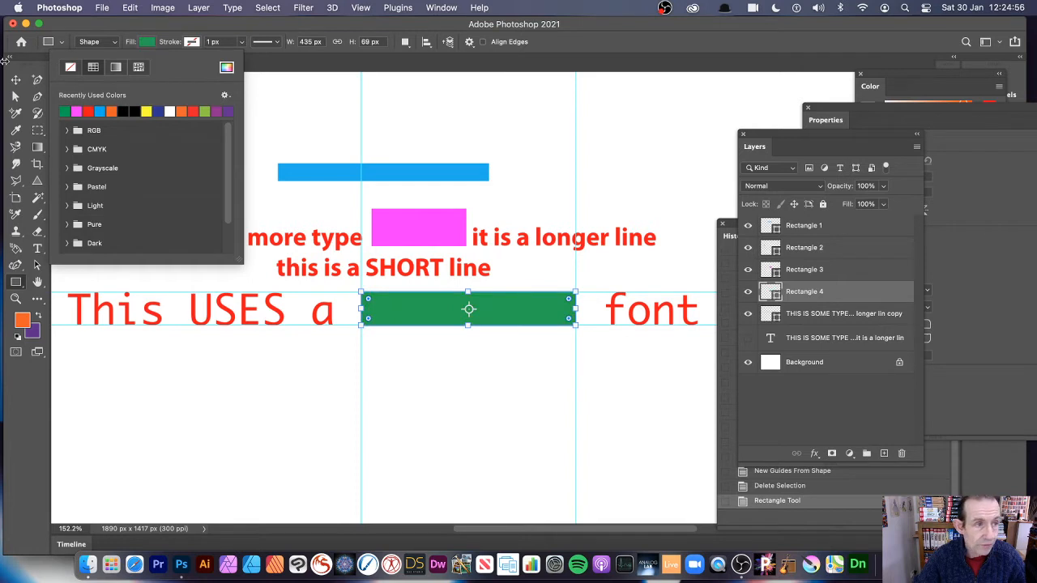
{"action": "left_click", "coordinate": [16, 79]}
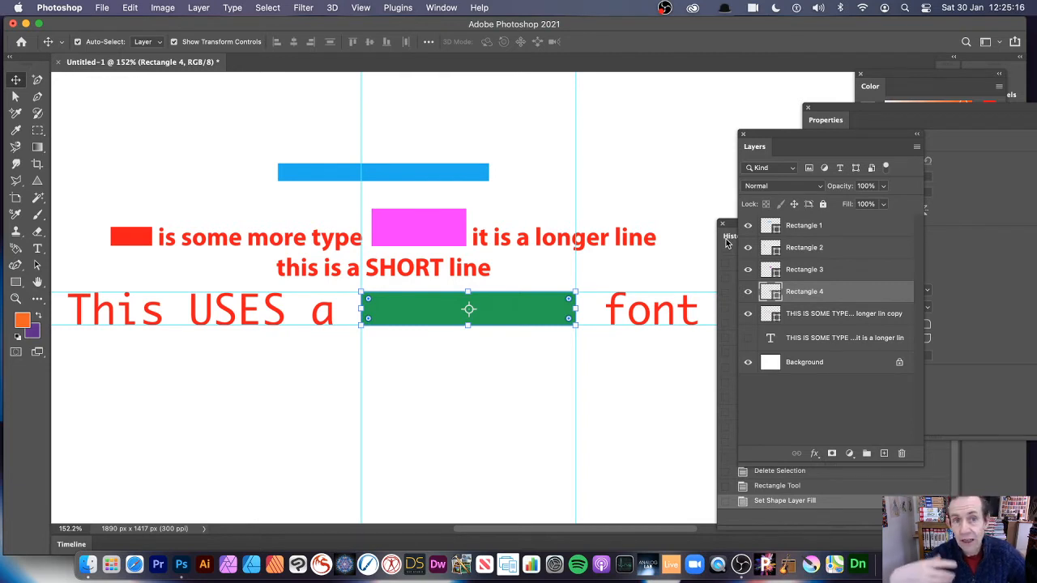
Select only the outlines of the line "this is a SHORT line" in the text-copy shape.
{"action": "left_click", "coordinate": [15, 96]}
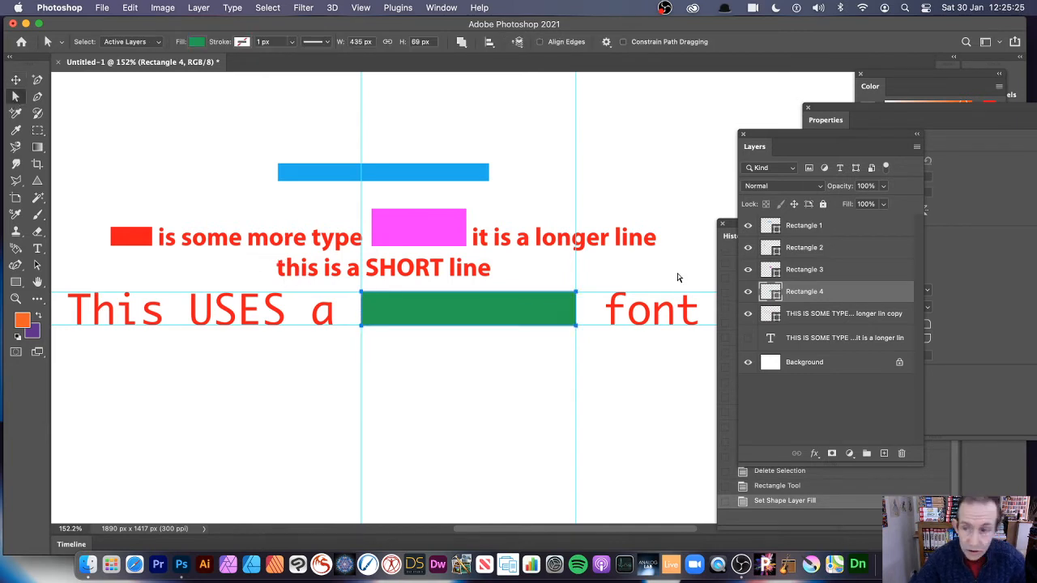
{"action": "left_click", "coordinate": [810, 314]}
{"action": "left_click_drag", "start_coordinate": [267, 251], "coordinate": [498, 280]}
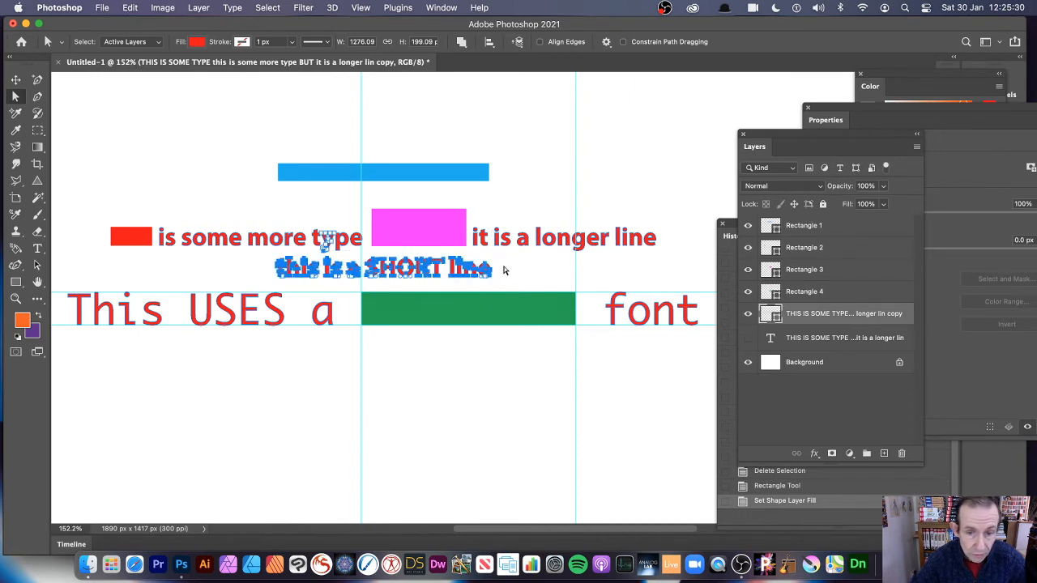
{"action": "left_click", "coordinate": [504, 269]}
{"action": "left_click_drag", "start_coordinate": [276, 260], "coordinate": [524, 283]}
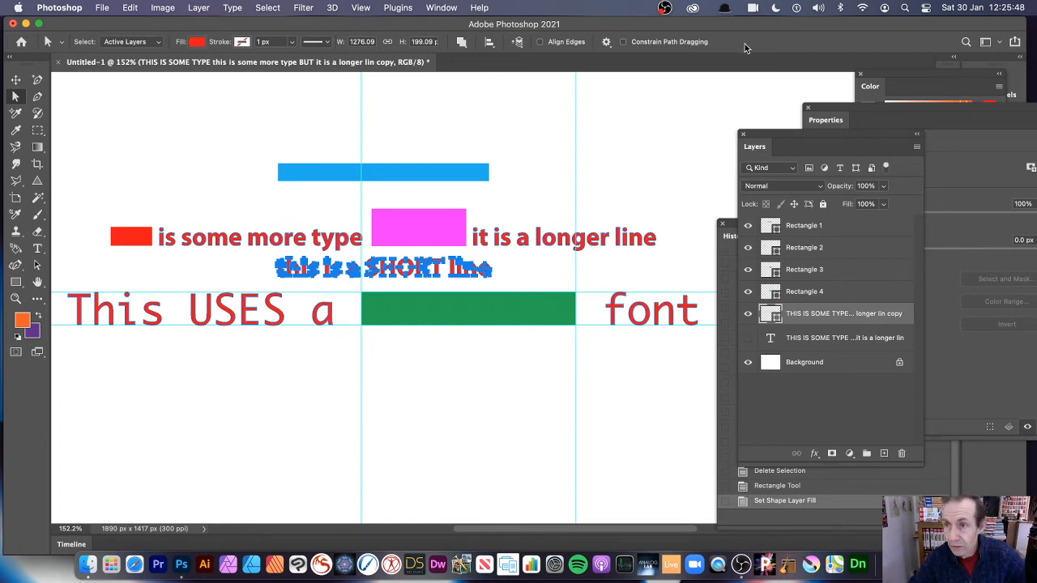
Show the original type layer and hide the text-copy shape layer, with the whole canvas in view.
{"action": "left_click", "coordinate": [437, 8]}
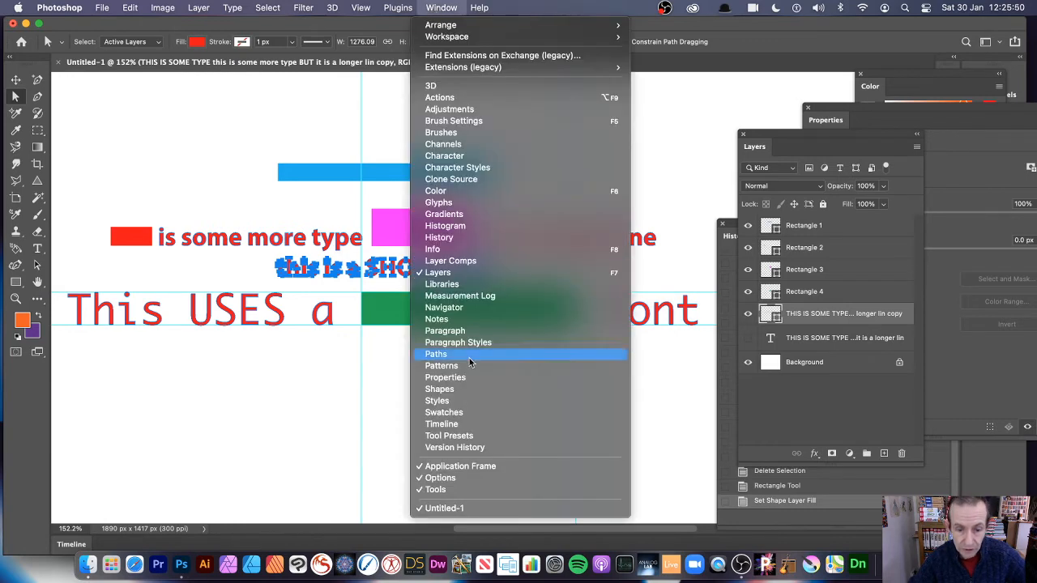
{"action": "left_click", "coordinate": [460, 309]}
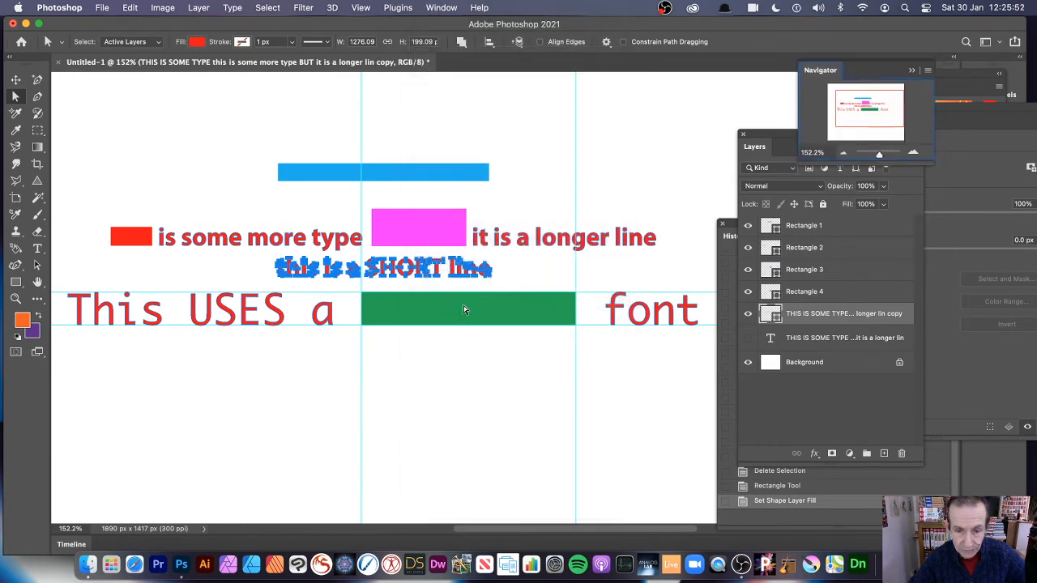
{"action": "left_click", "coordinate": [843, 155]}
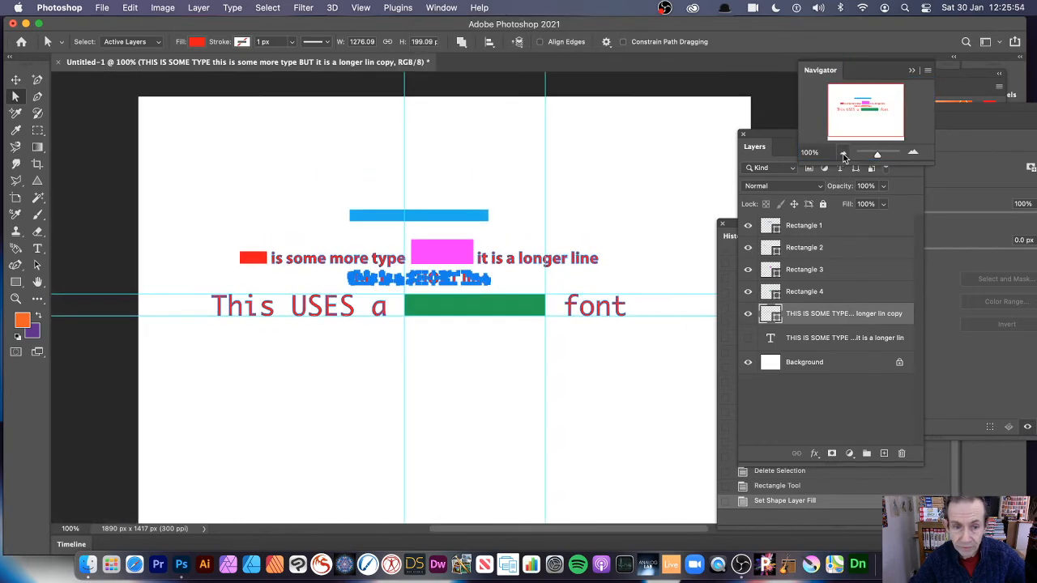
{"action": "left_click", "coordinate": [844, 155]}
{"action": "left_click", "coordinate": [748, 338]}
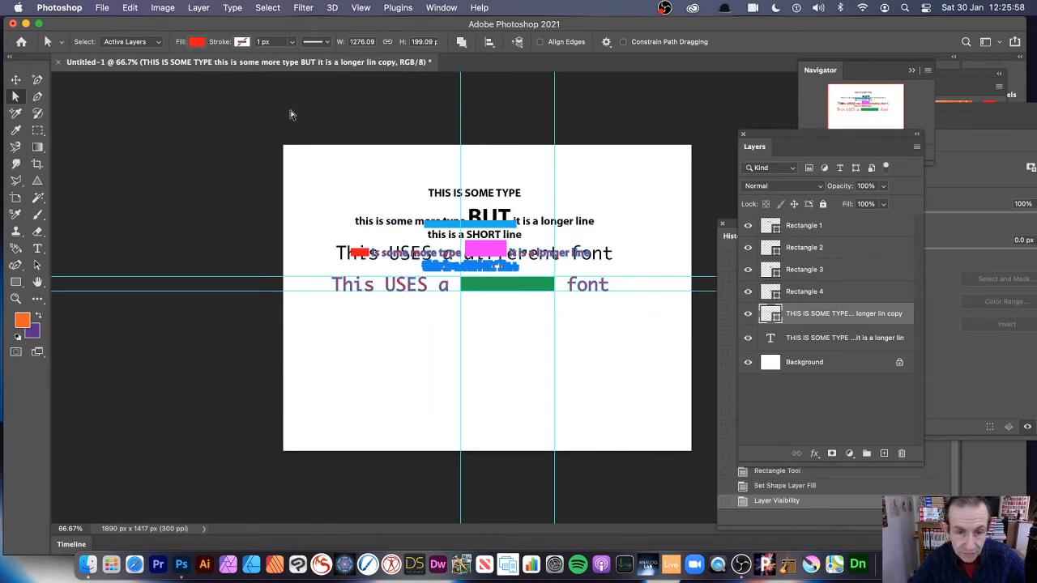
{"action": "left_click", "coordinate": [748, 318]}
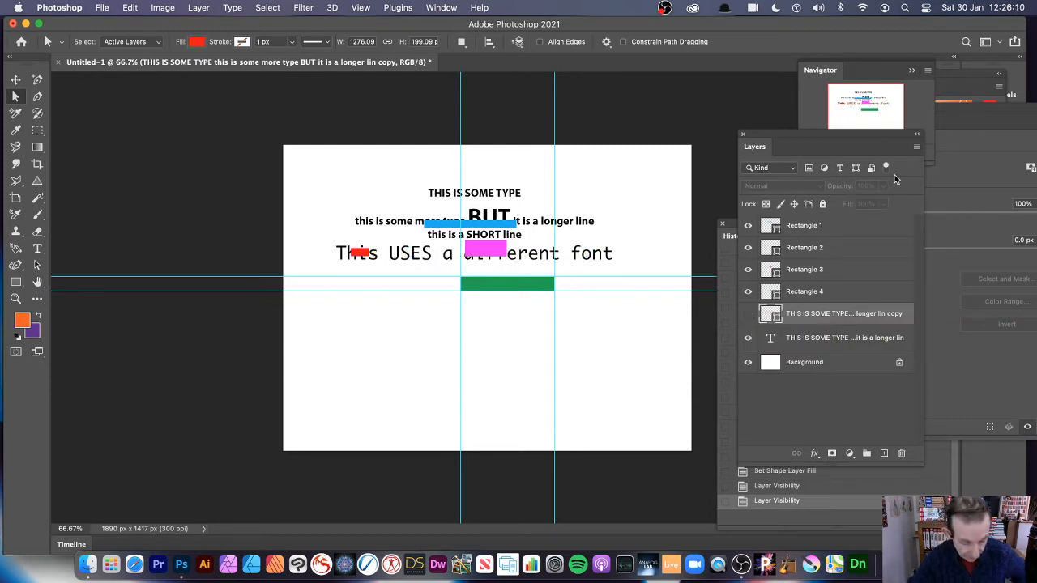
Clear all guides from the canvas.
{"action": "left_click", "coordinate": [15, 79]}
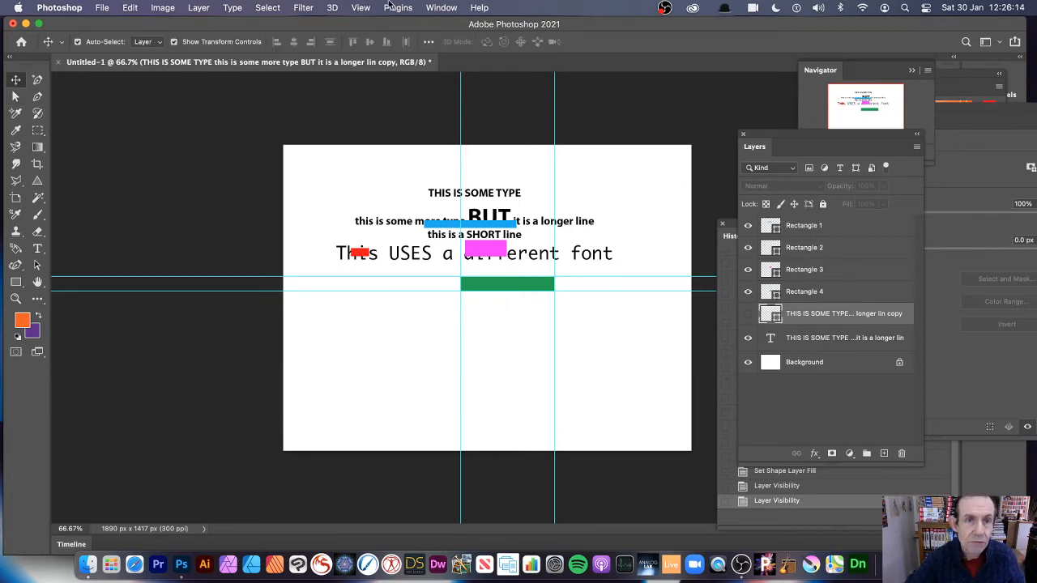
{"action": "left_click", "coordinate": [360, 7]}
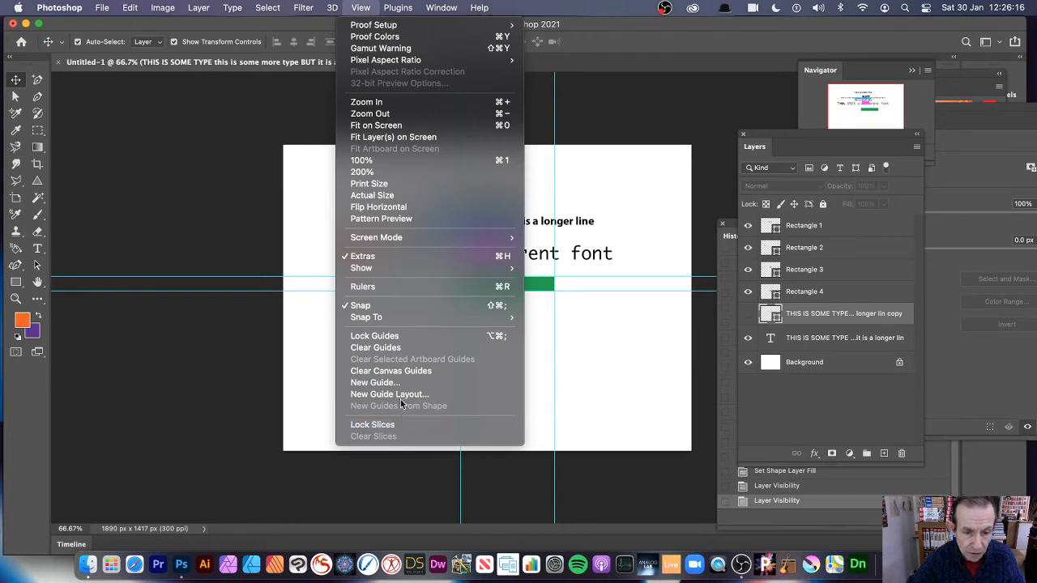
{"action": "left_click", "coordinate": [402, 344]}
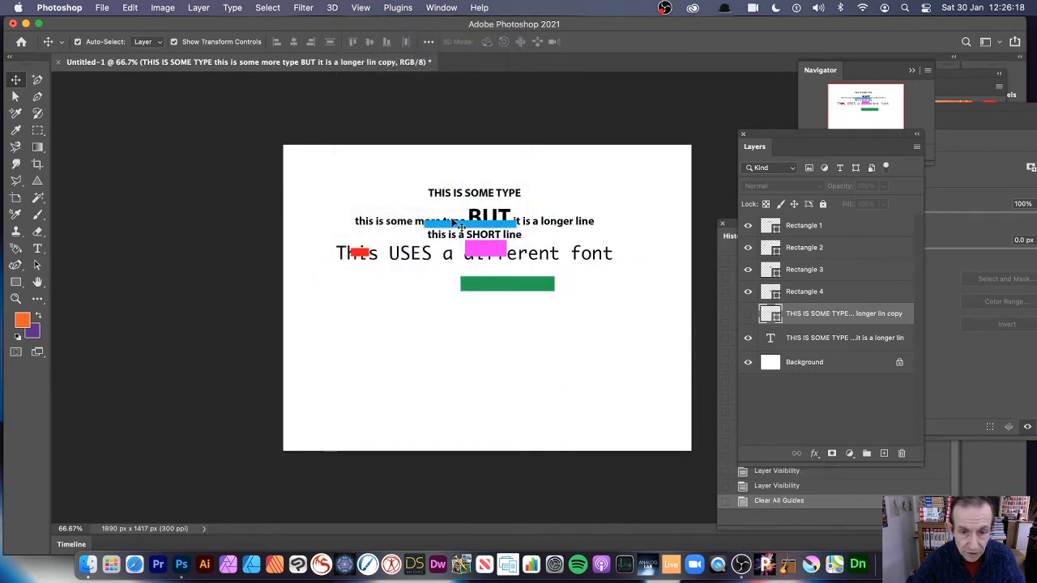
Select the blue, magenta, red and green rectangles together on the canvas.
{"action": "left_click", "coordinate": [466, 224]}
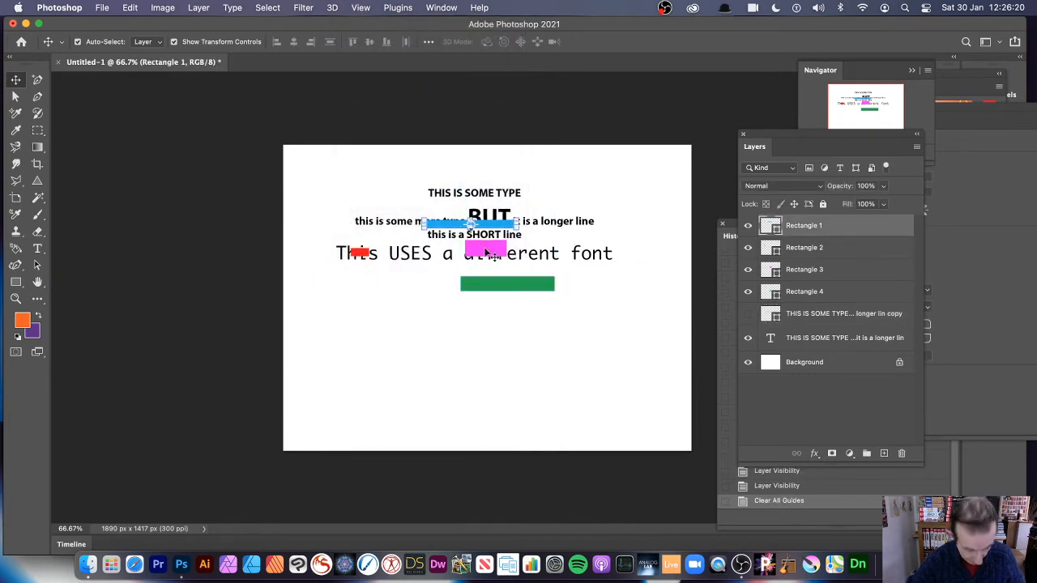
{"action": "left_click", "coordinate": [487, 252], "text": "shift"}
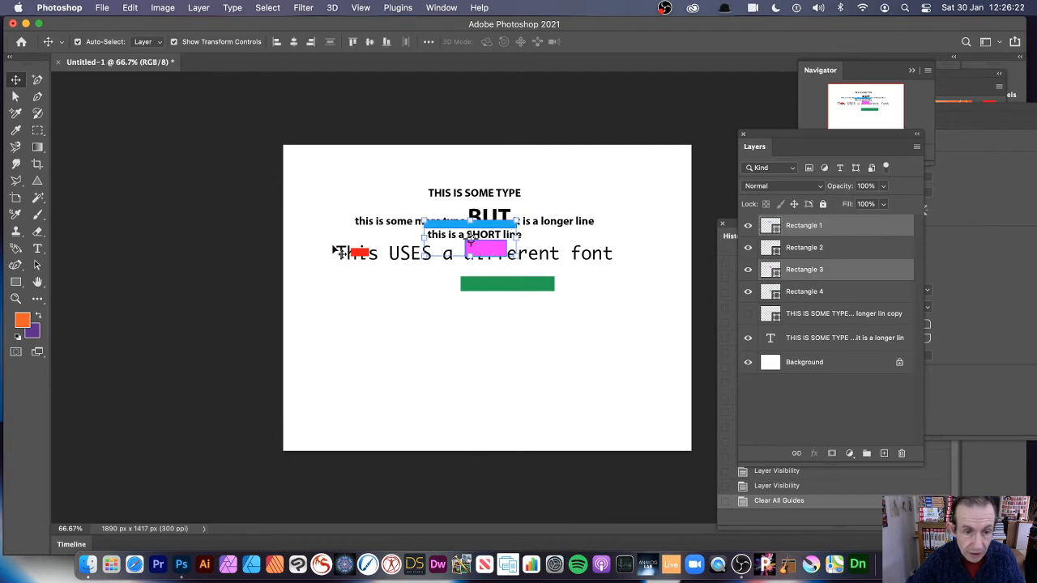
{"action": "left_click", "coordinate": [359, 253], "text": "shift"}
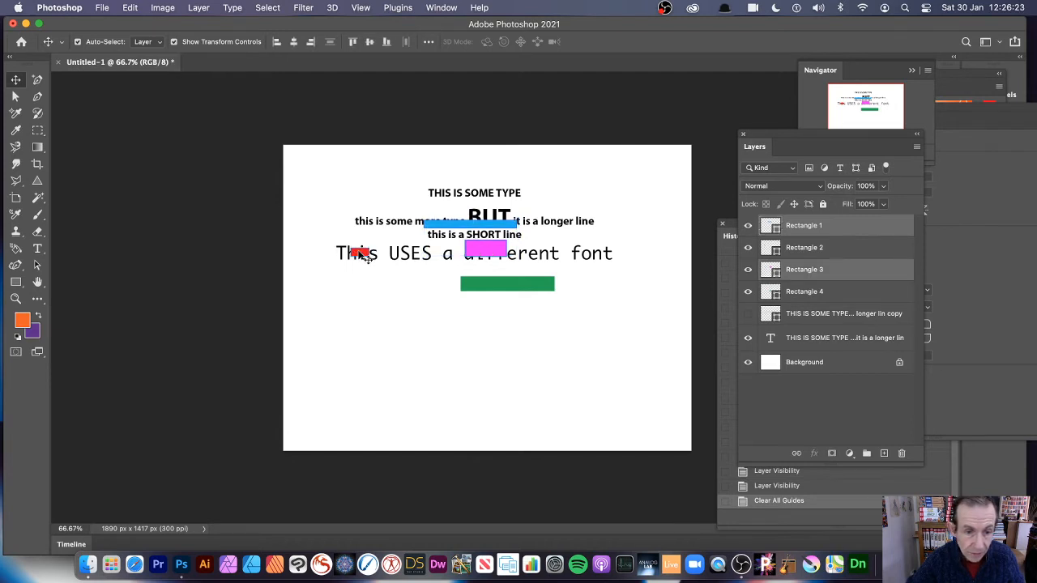
{"action": "left_click", "coordinate": [498, 290], "text": "shift"}
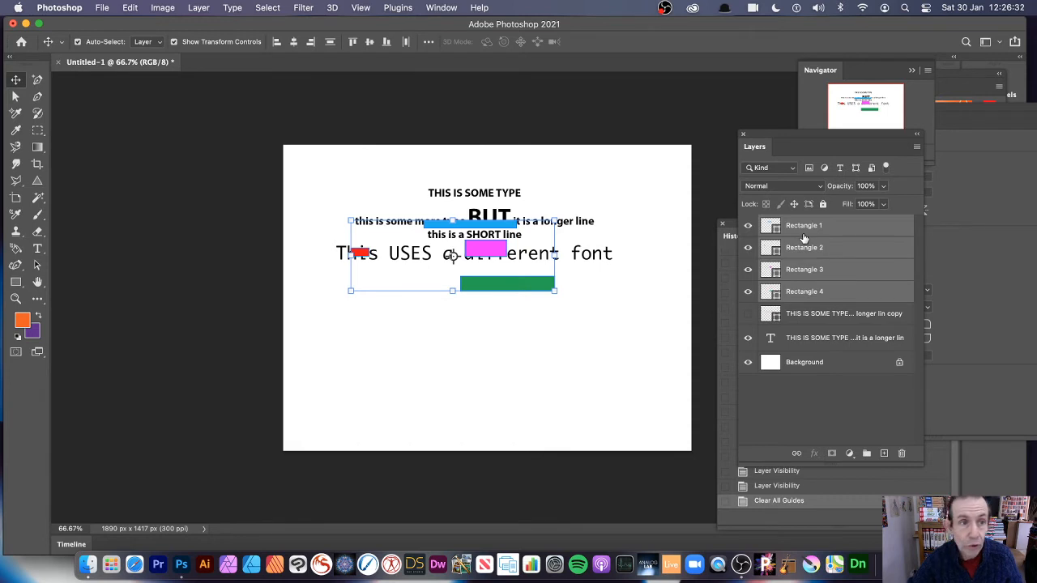
Try converting the four selected rectangles to a single smart object, and undo the conversion.
{"action": "left_click", "coordinate": [199, 8]}
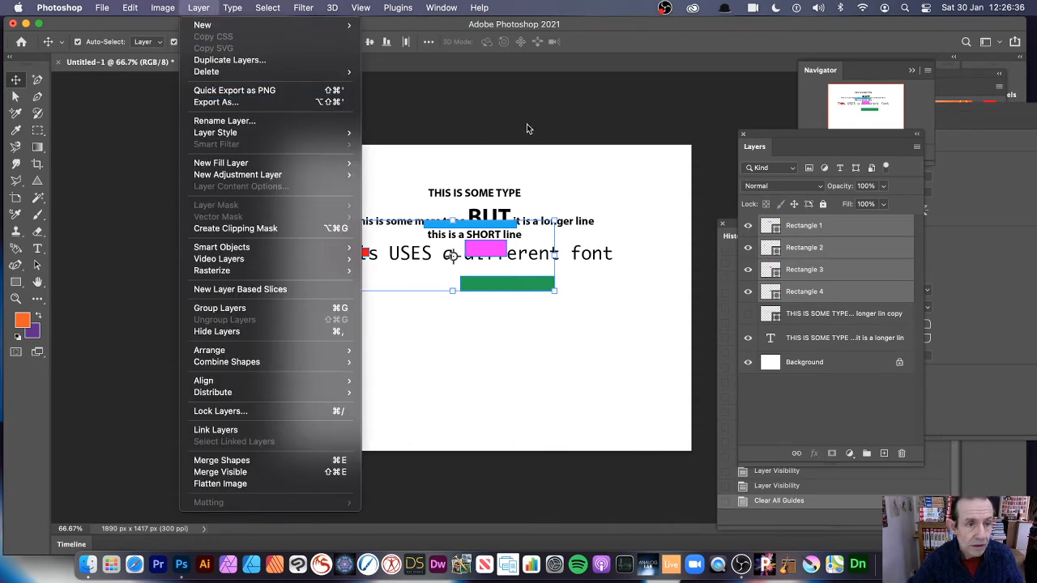
{"action": "mouse_move", "coordinate": [288, 248]}
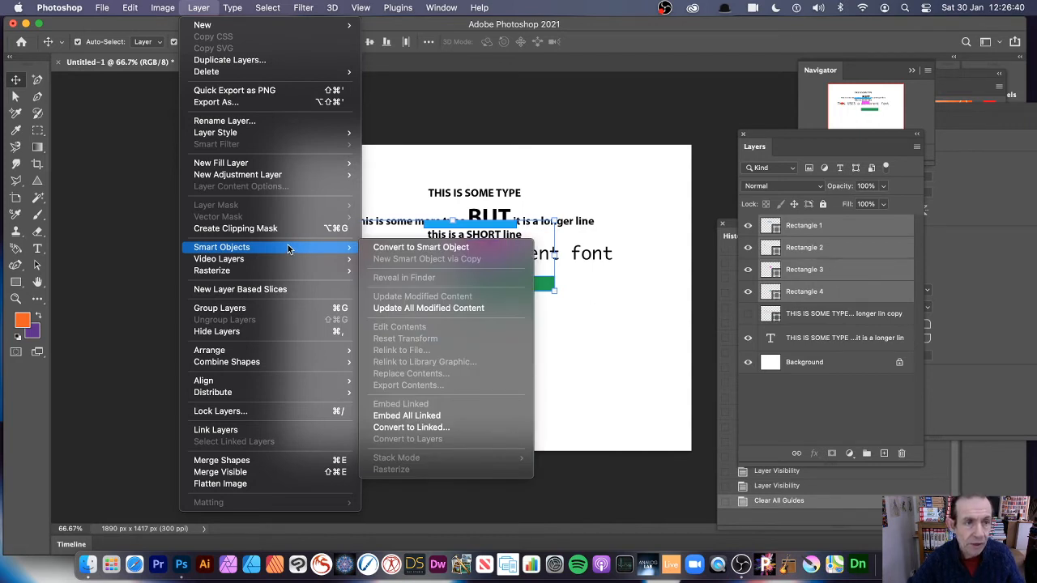
{"action": "left_click", "coordinate": [421, 247]}
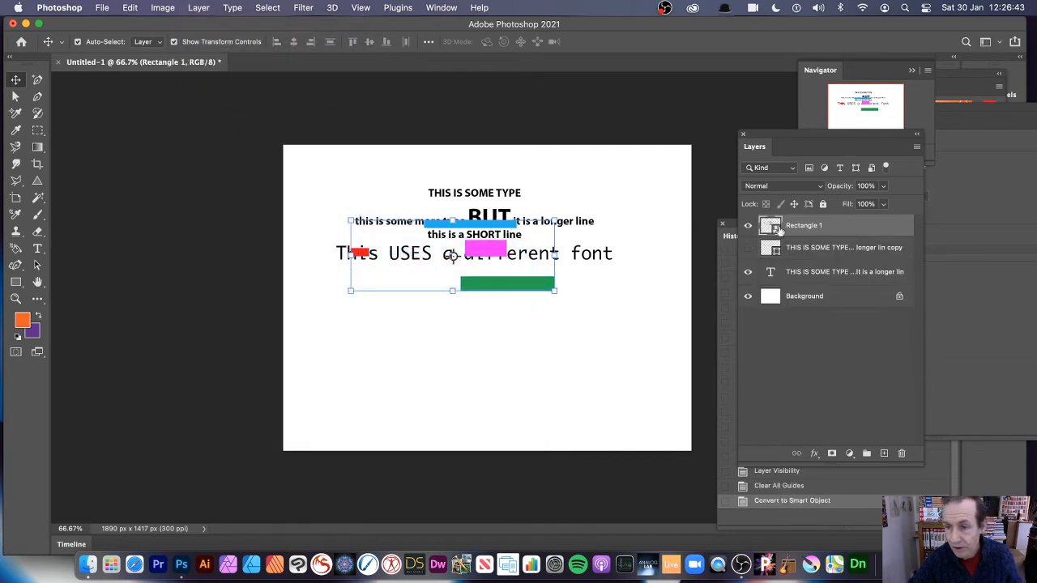
{"action": "right_click", "coordinate": [821, 228]}
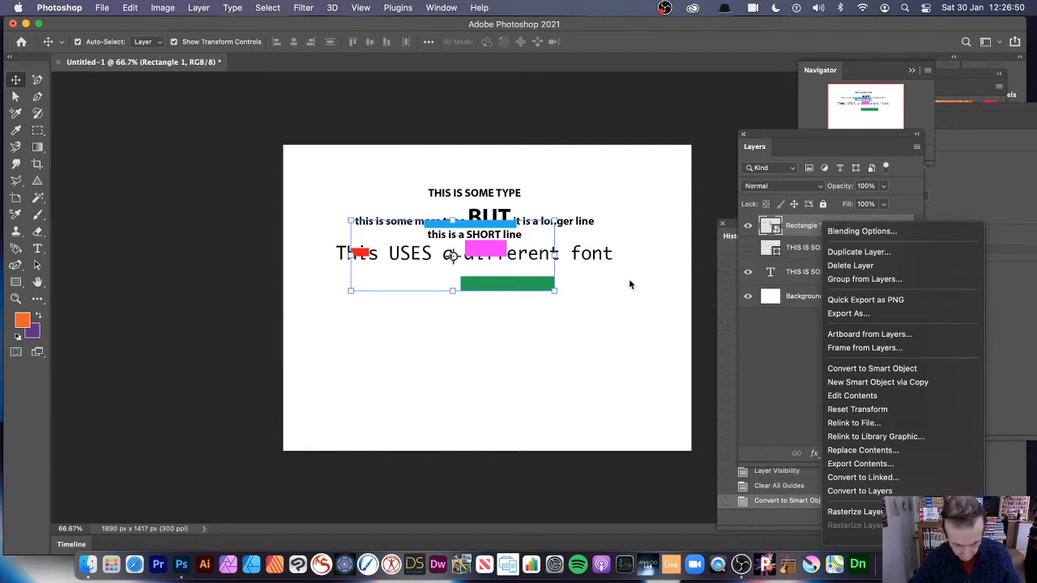
{"action": "left_click", "coordinate": [782, 363]}
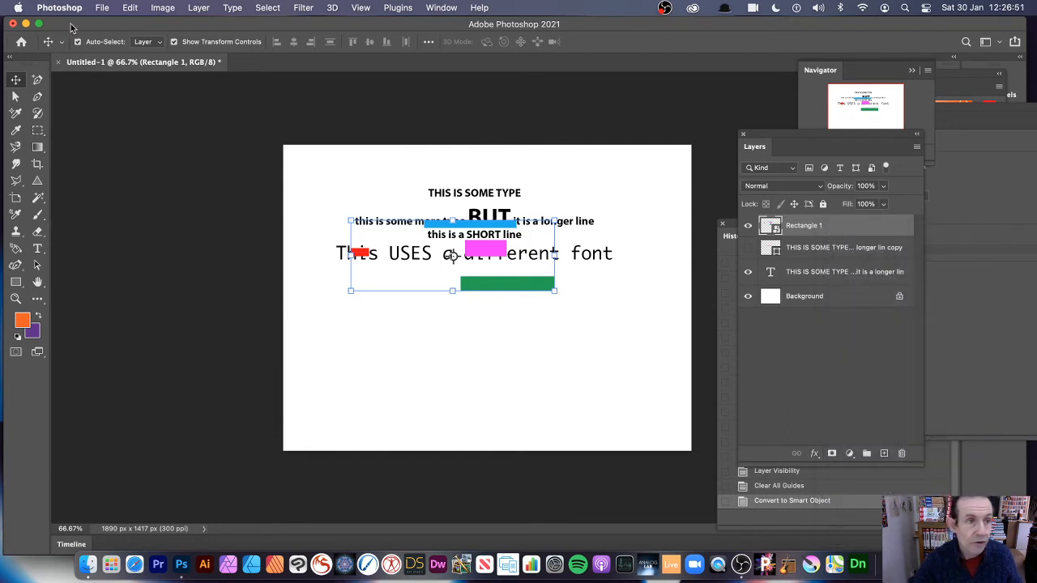
{"action": "left_click", "coordinate": [131, 7]}
{"action": "left_click", "coordinate": [139, 28]}
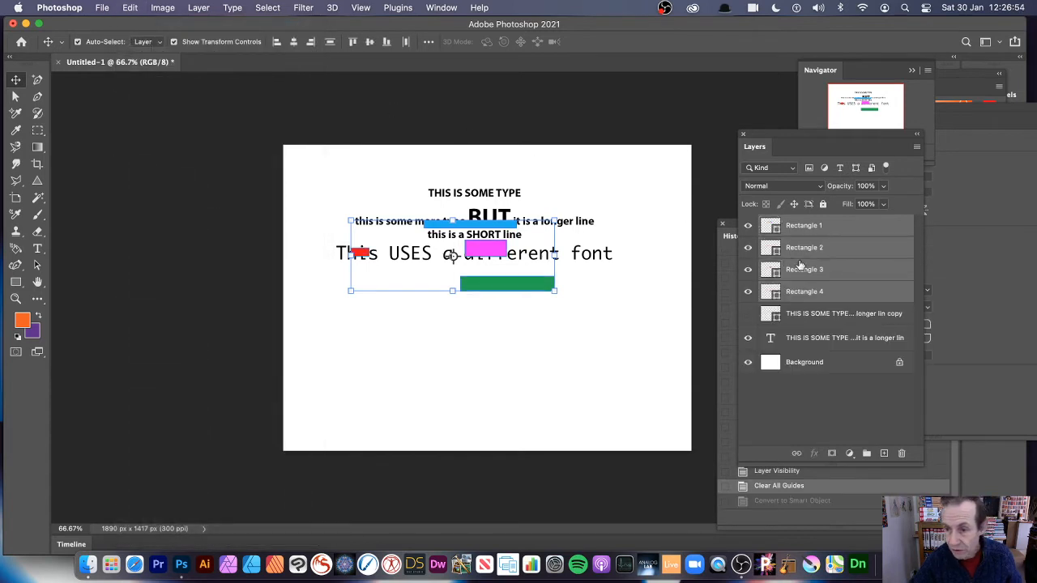
Try grouping the four selected rectangle layers in Pass Through mode, and undo the grouping.
{"action": "right_click", "coordinate": [800, 227]}
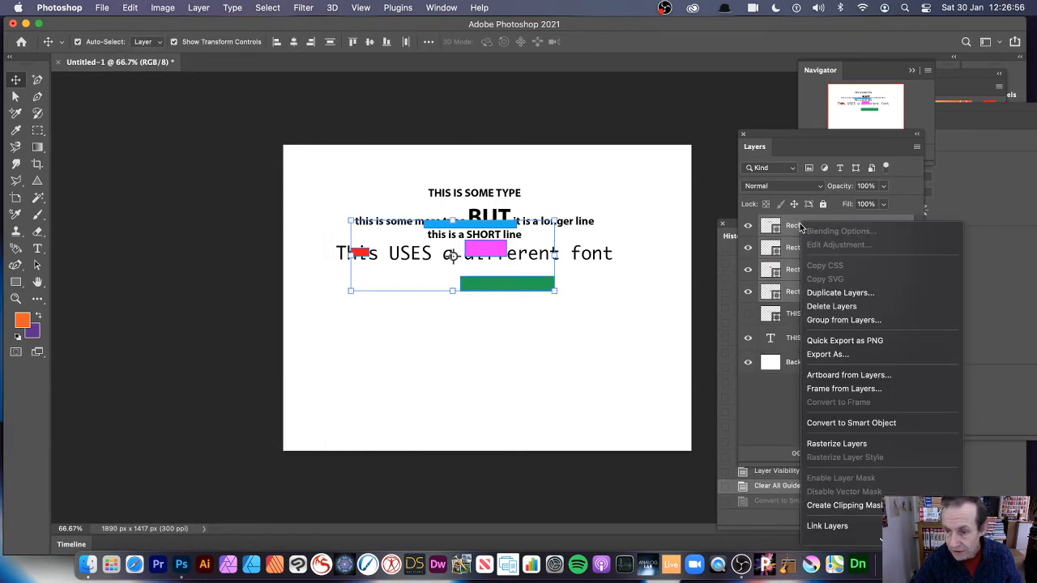
{"action": "left_click", "coordinate": [832, 321]}
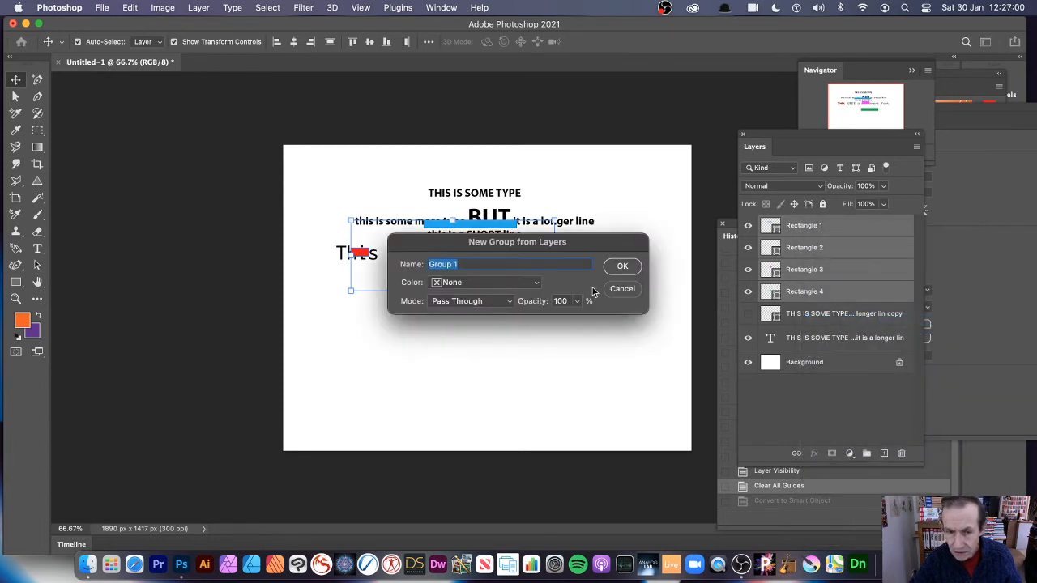
{"action": "left_click", "coordinate": [622, 267]}
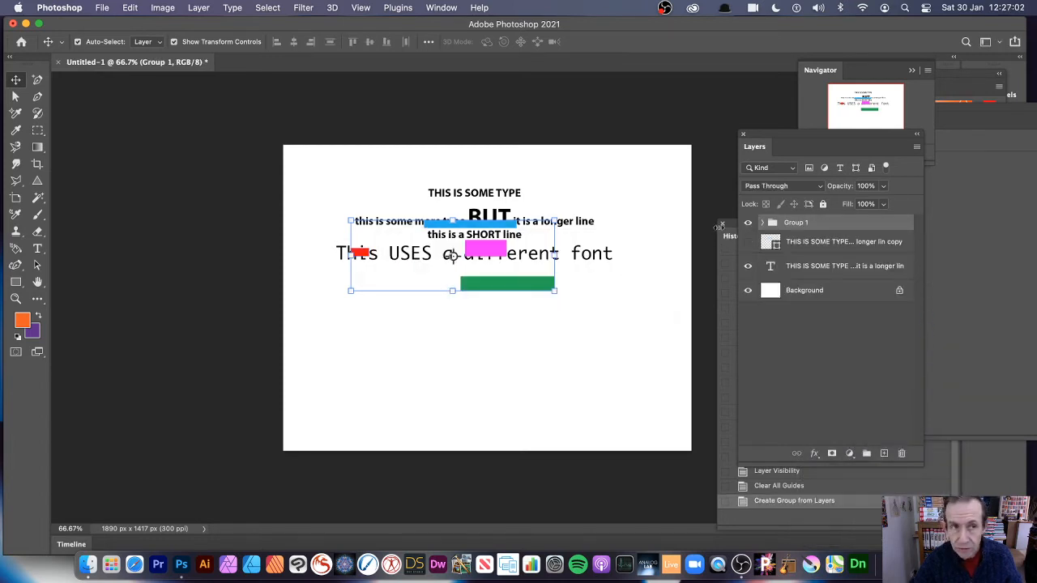
{"action": "key", "text": "super+z"}
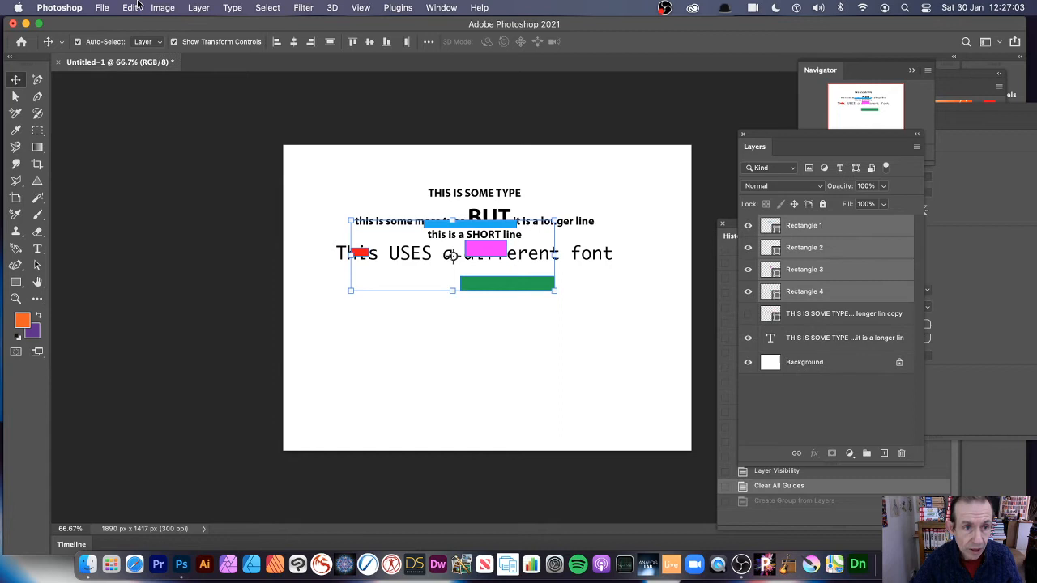
Convert the four selected rectangles to a single smart object.
{"action": "left_click", "coordinate": [196, 9]}
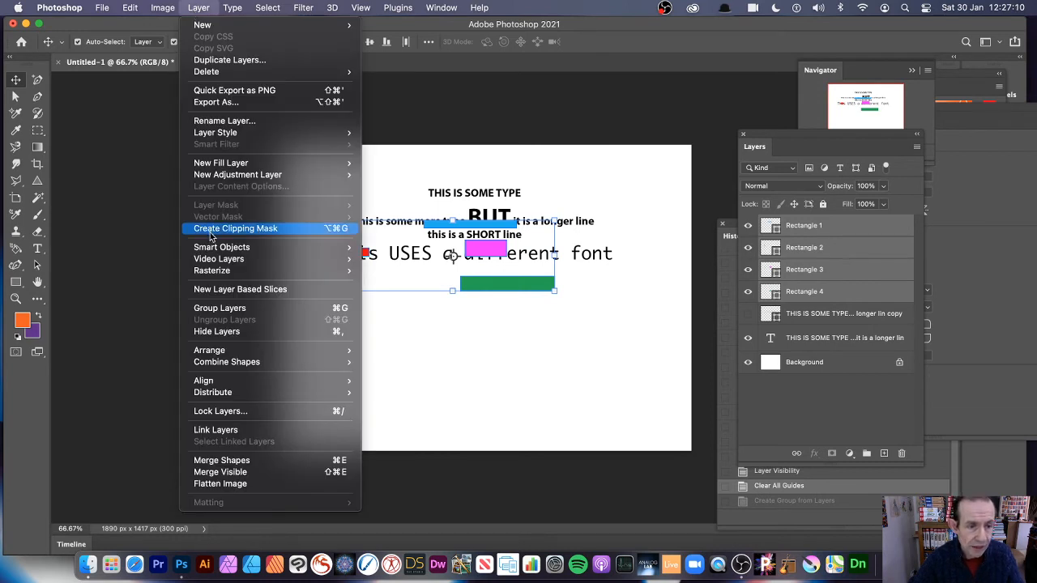
{"action": "mouse_move", "coordinate": [223, 247]}
{"action": "left_click", "coordinate": [403, 251]}
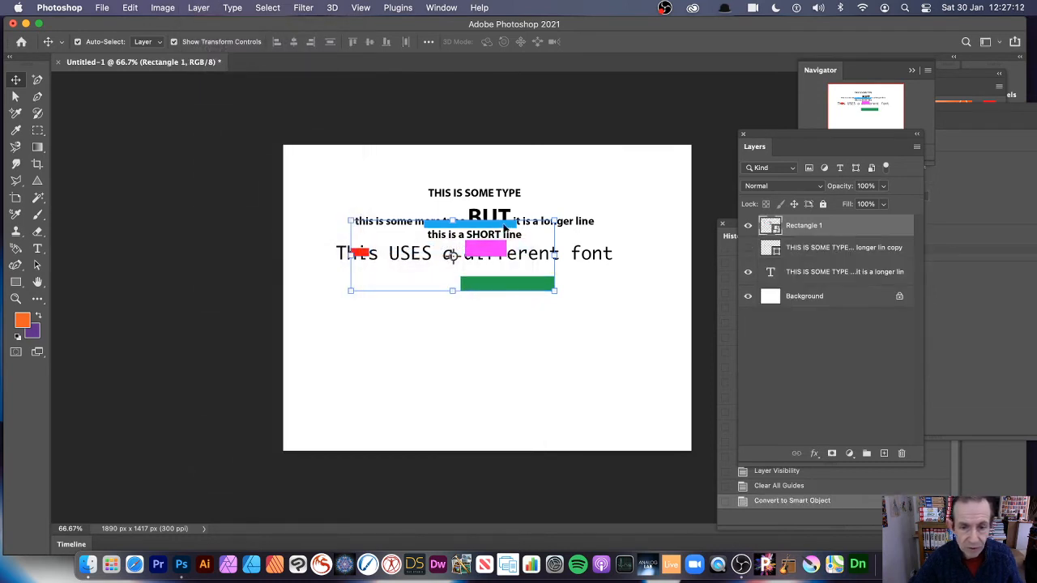
Move the combined color bars over their matching words and place their layer directly beneath the original text layer.
{"action": "left_click_drag", "start_coordinate": [498, 227], "coordinate": [504, 196]}
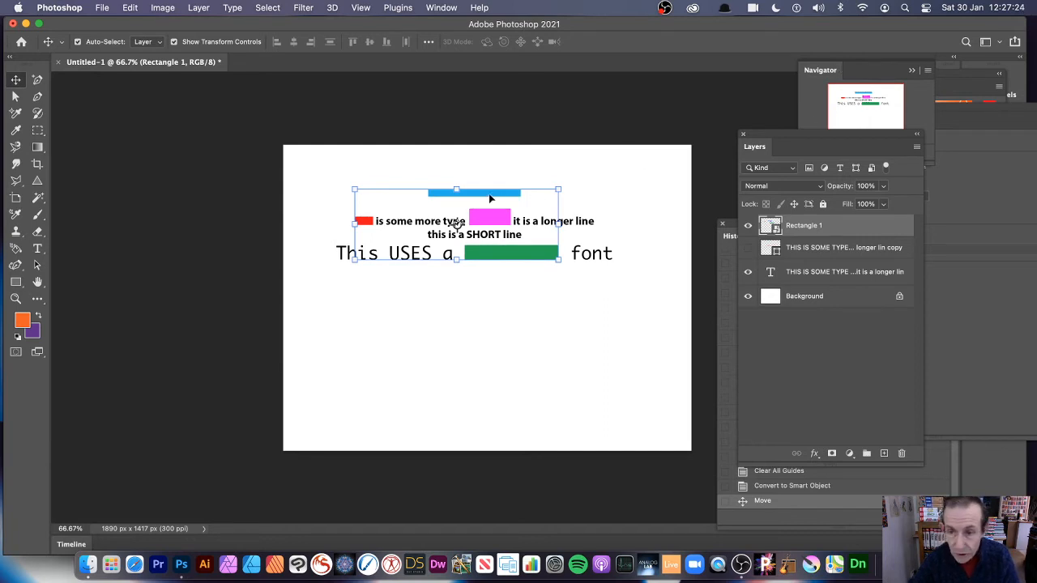
{"action": "left_click_drag", "start_coordinate": [768, 229], "coordinate": [767, 277]}
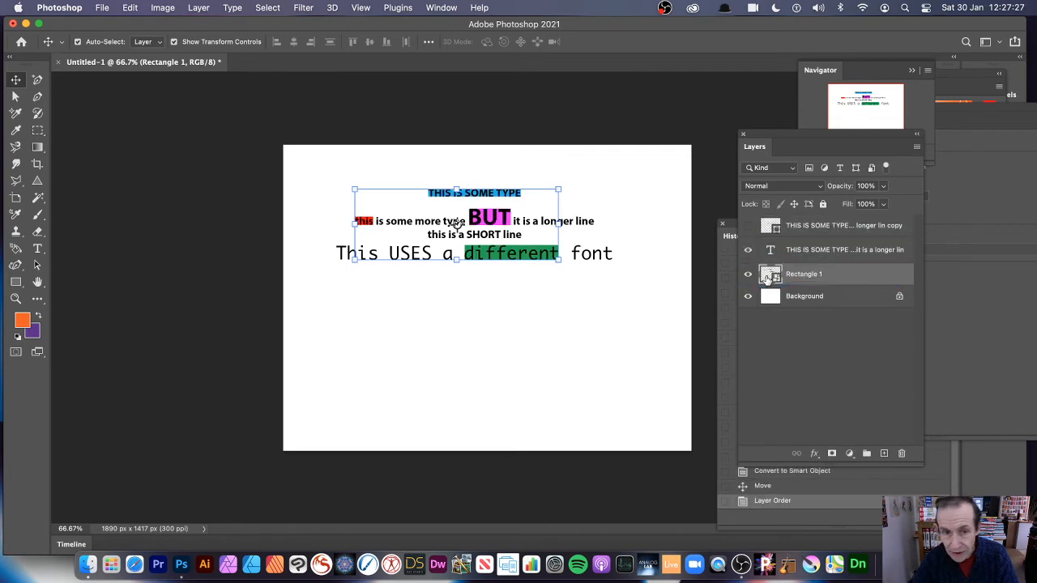
{"action": "left_click", "coordinate": [557, 171]}
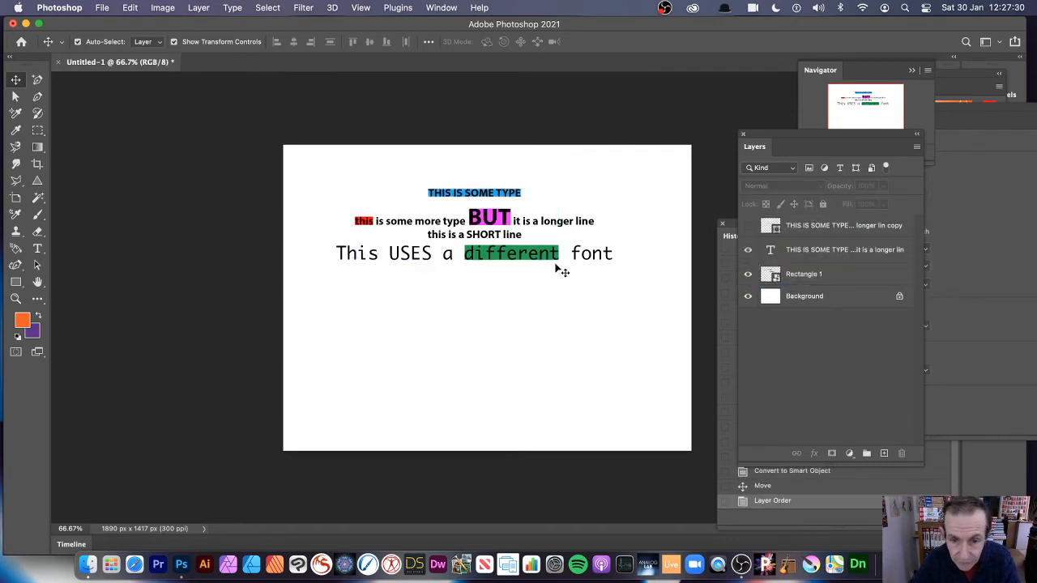
{"action": "left_click", "coordinate": [837, 71]}
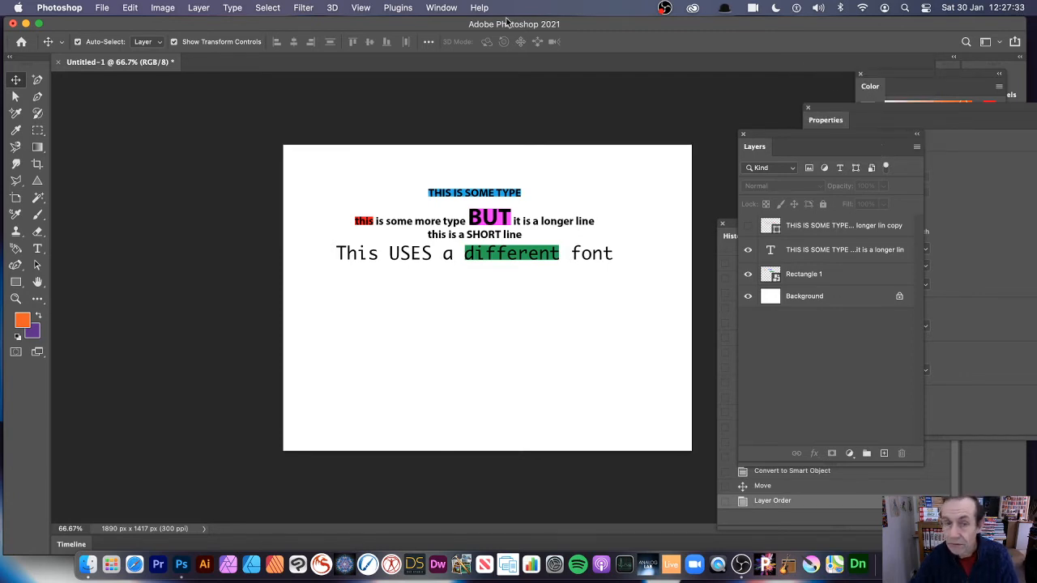
{"action": "left_click", "coordinate": [442, 7]}
{"action": "left_click", "coordinate": [461, 311]}
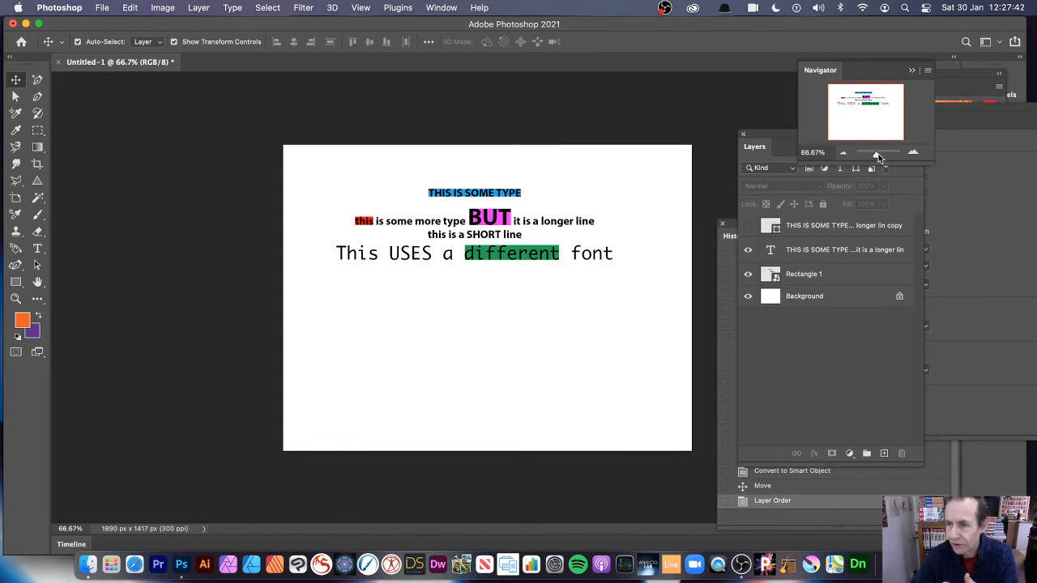
Select the smart object layer that holds the combined color bars.
{"action": "left_click_drag", "start_coordinate": [878, 157], "coordinate": [879, 158]}
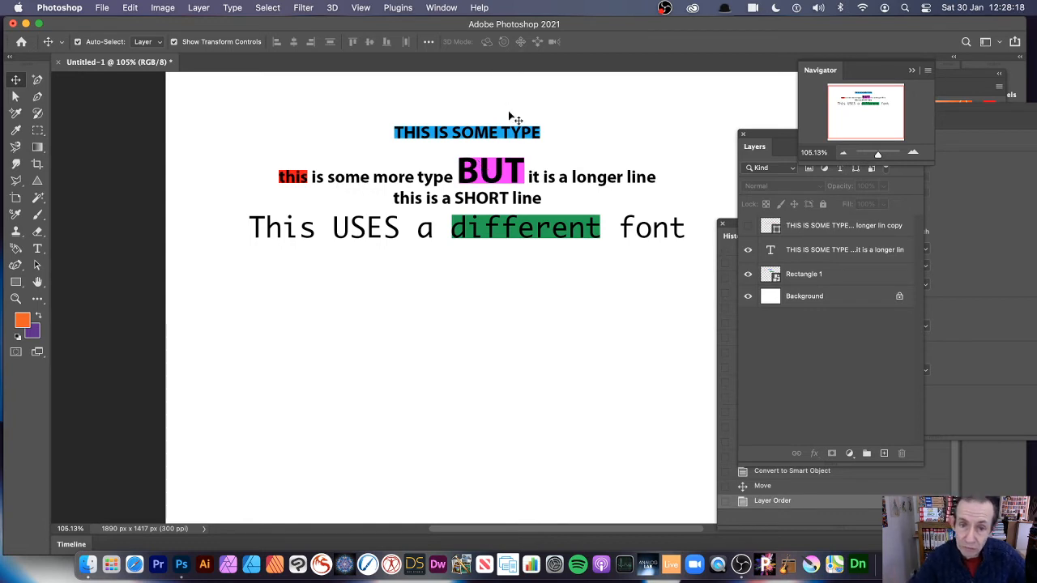
{"action": "left_click", "coordinate": [821, 231]}
{"action": "left_click", "coordinate": [821, 232]}
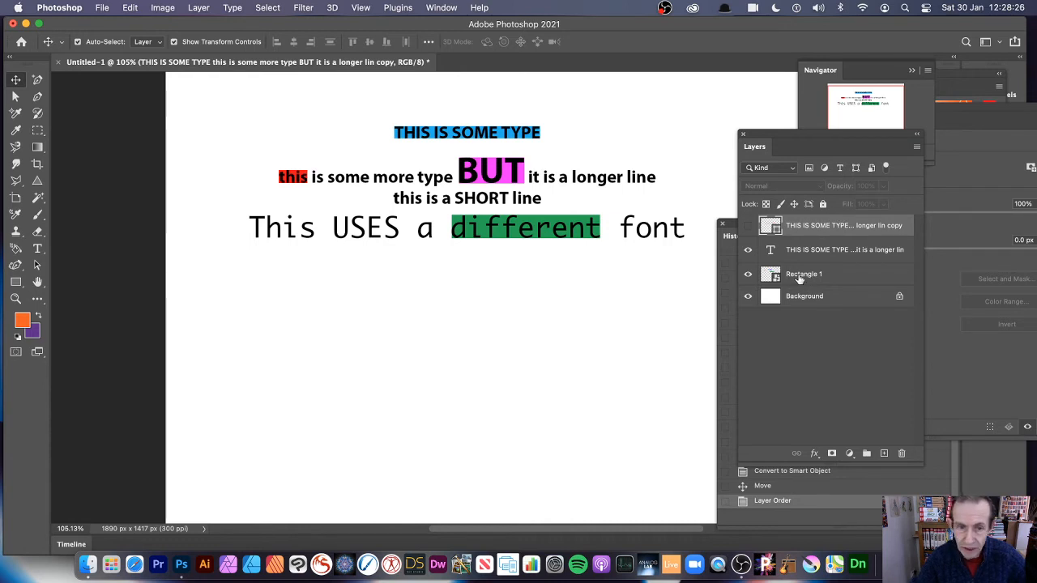
{"action": "left_click", "coordinate": [799, 275]}
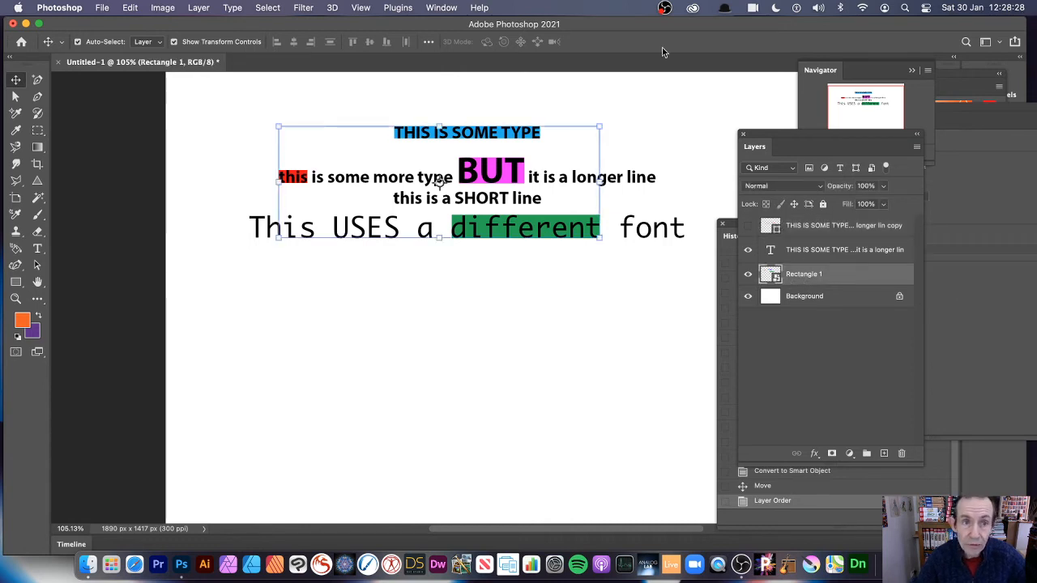
Try a Gaussian Blur with a radius of 21.9 pixels on the combined color bars, and undo it.
{"action": "left_click", "coordinate": [308, 9]}
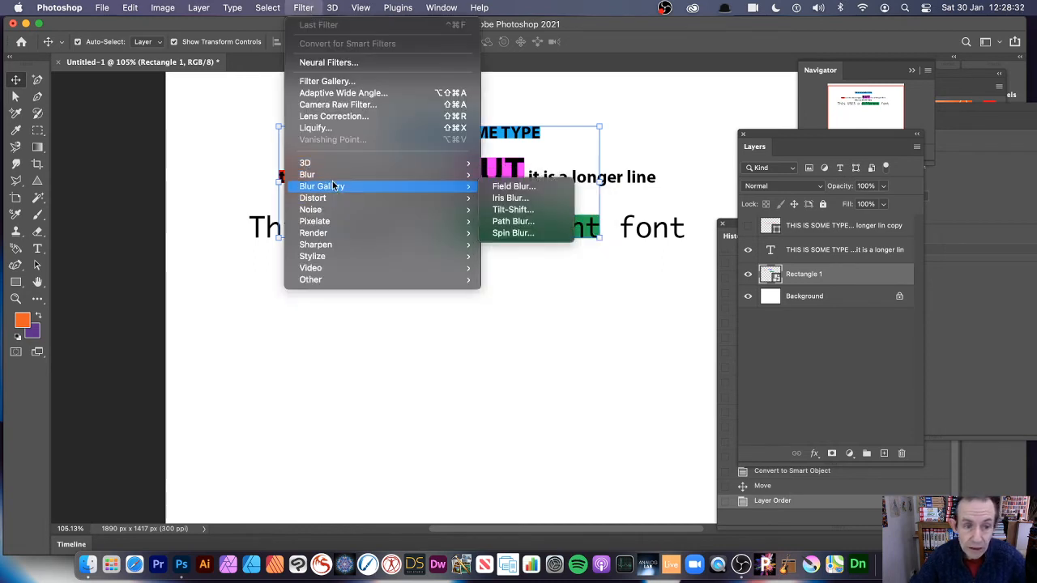
{"action": "mouse_move", "coordinate": [335, 175]}
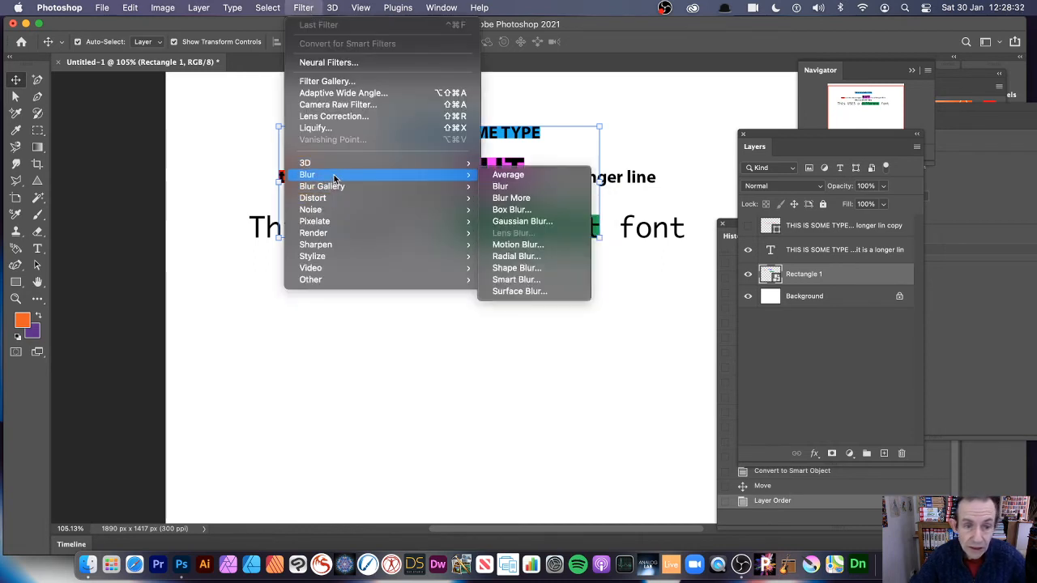
{"action": "left_click", "coordinate": [558, 221]}
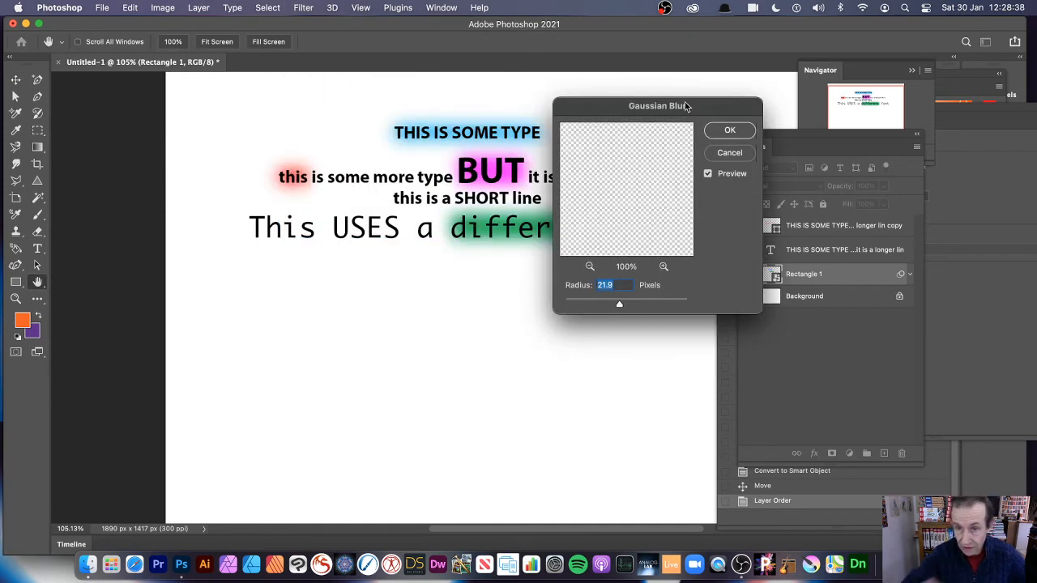
{"action": "left_click", "coordinate": [729, 131]}
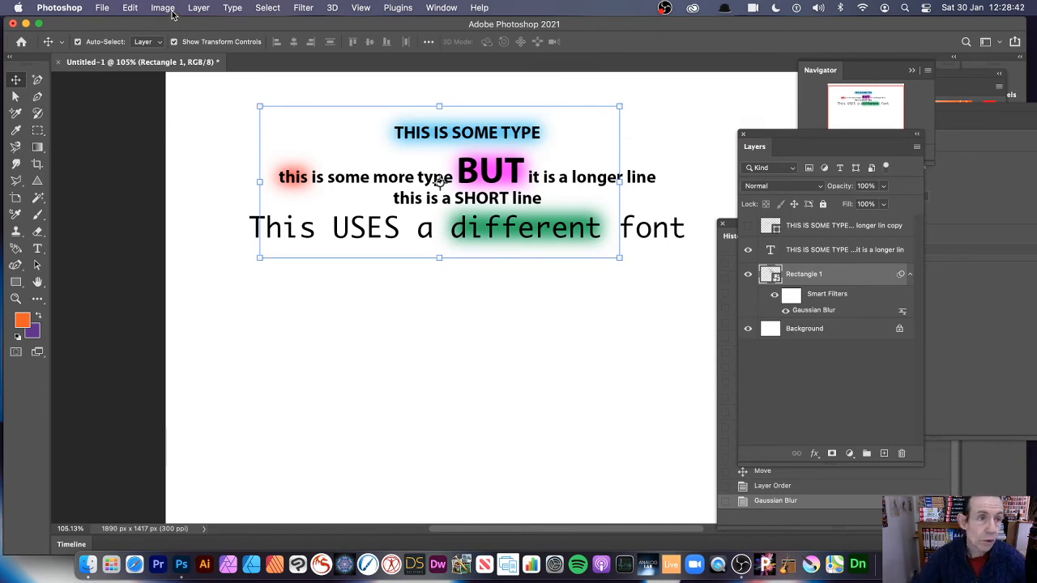
{"action": "left_click", "coordinate": [127, 8]}
{"action": "left_click", "coordinate": [139, 25]}
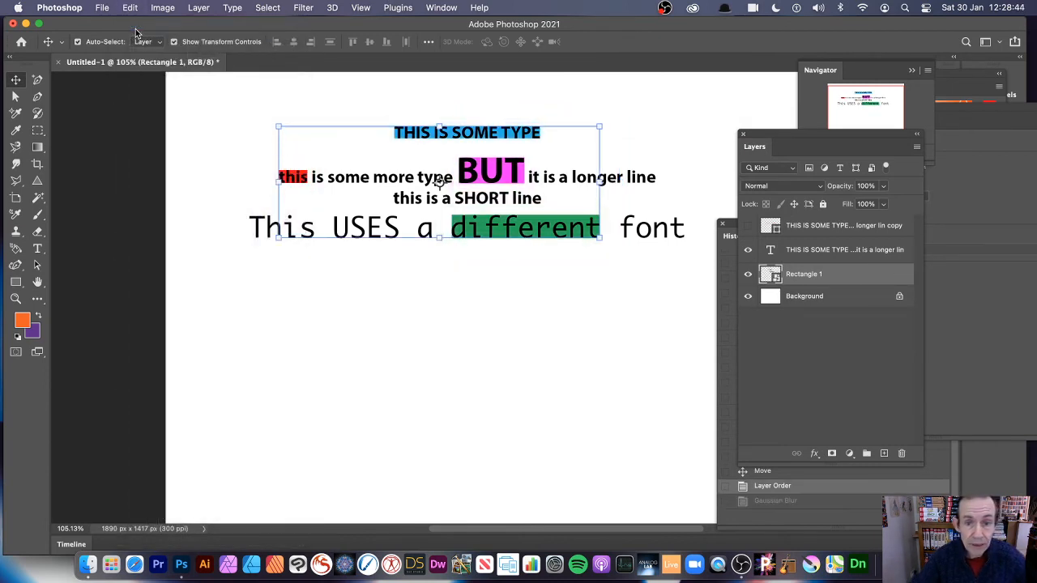
Try a Drop Shadow layer style on the combined color bars, and undo it.
{"action": "left_click", "coordinate": [198, 8]}
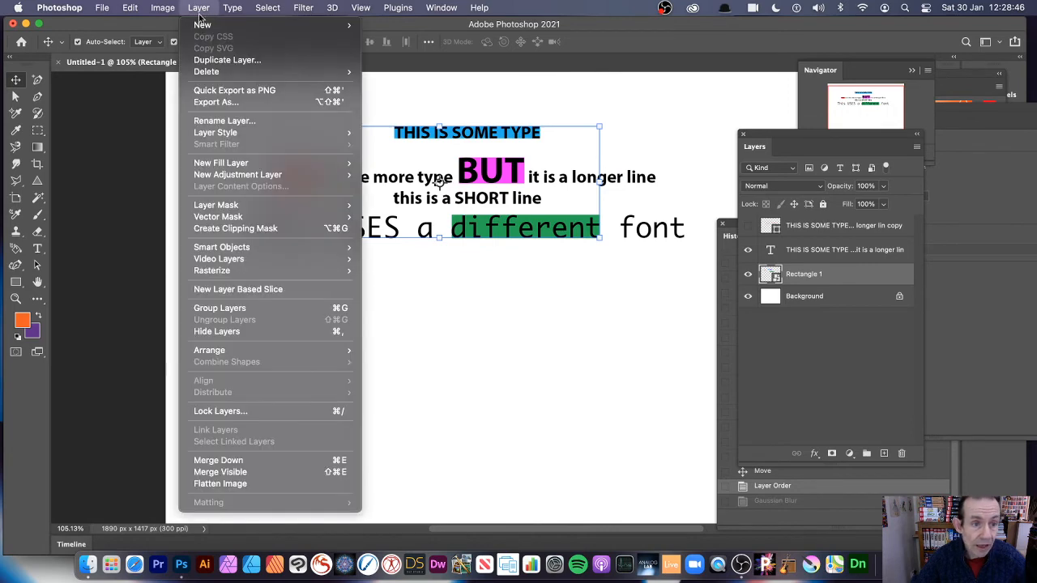
{"action": "mouse_move", "coordinate": [243, 132]}
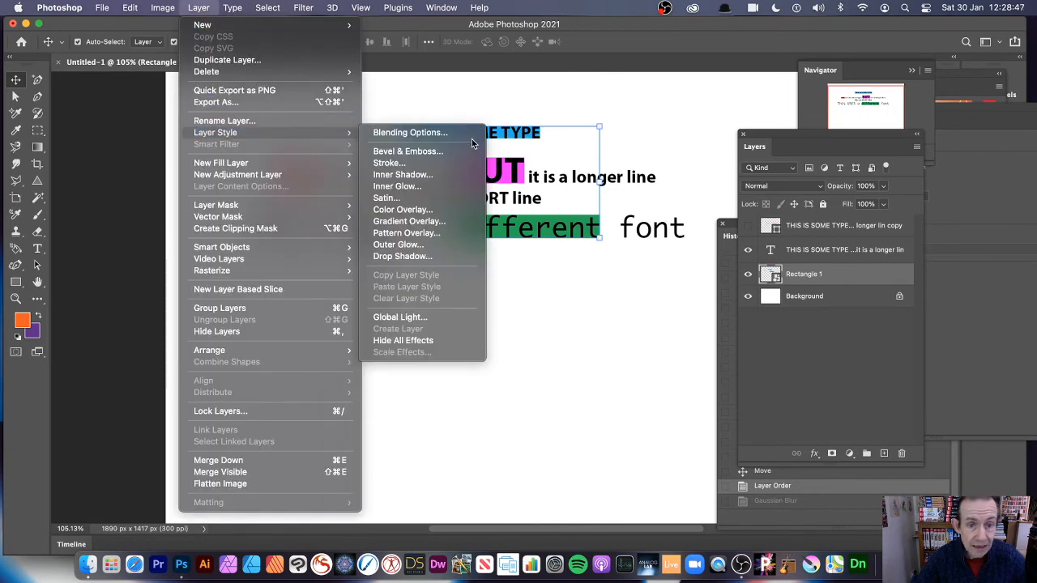
{"action": "left_click", "coordinate": [402, 256]}
{"action": "left_click_drag", "start_coordinate": [566, 97], "coordinate": [766, 114]}
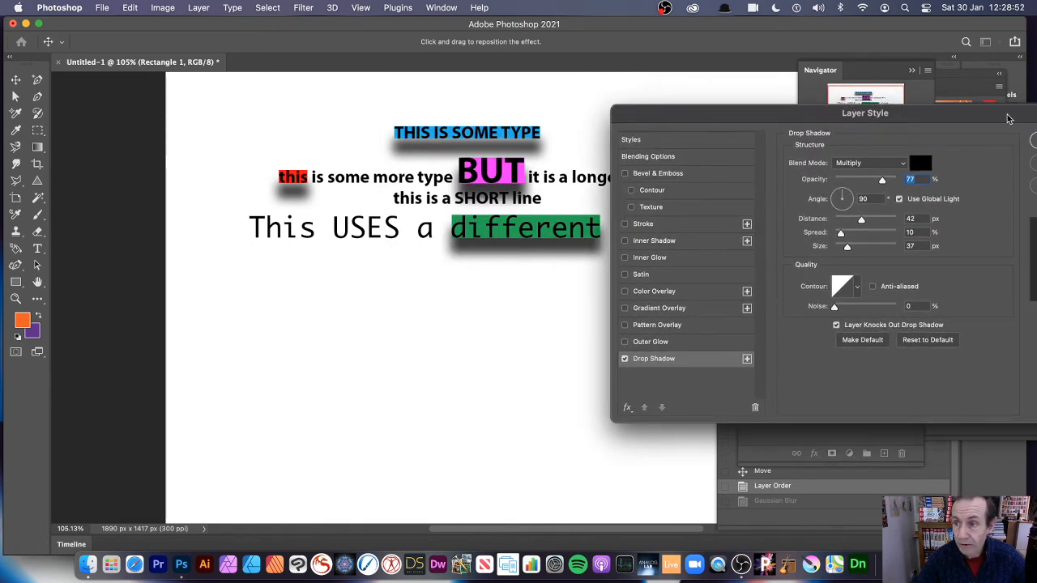
{"action": "left_click_drag", "start_coordinate": [918, 114], "coordinate": [643, 110]}
{"action": "left_click", "coordinate": [794, 135]}
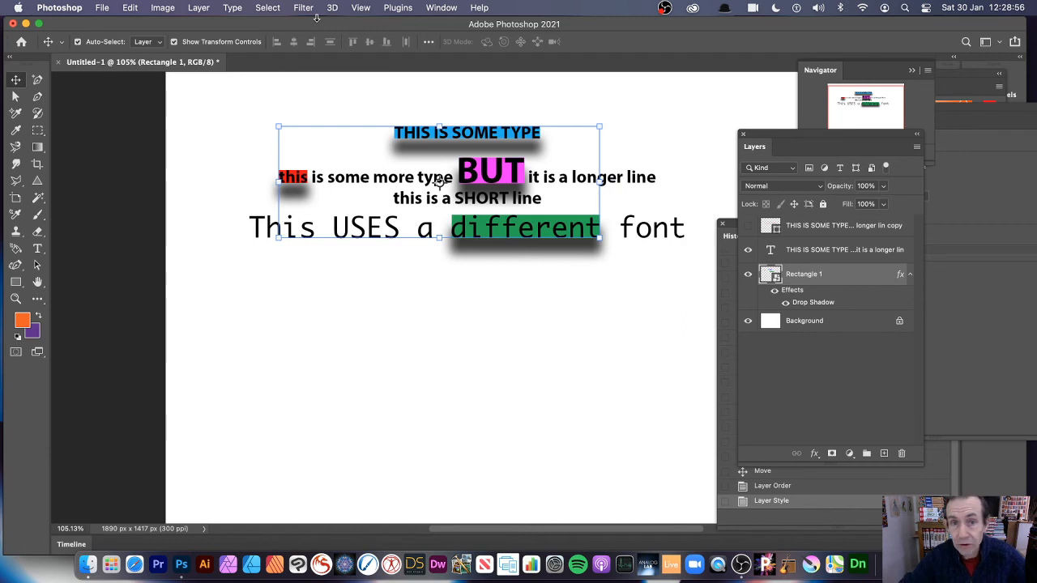
{"action": "key", "text": "super+z"}
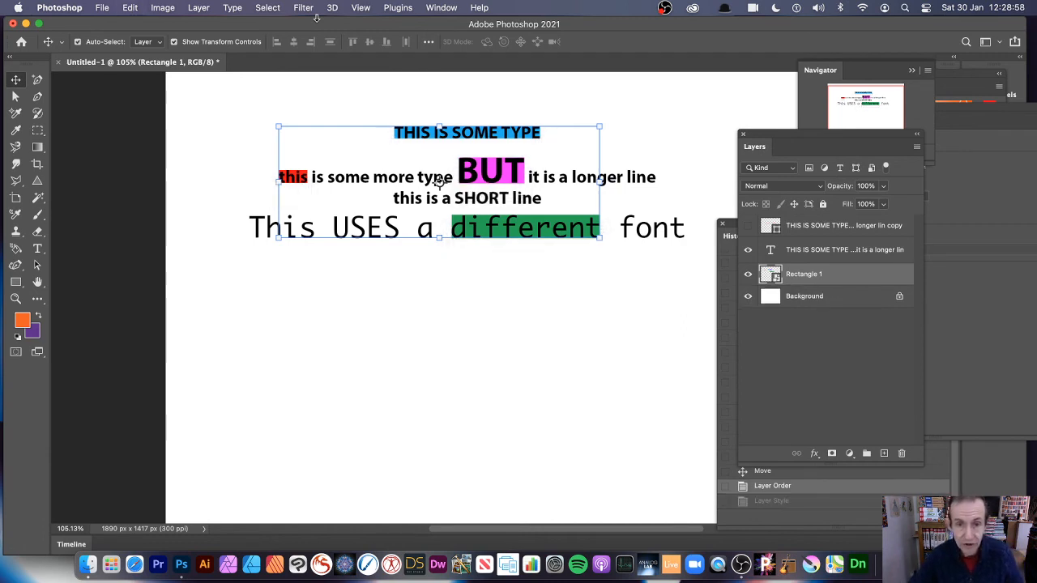
Try the Find Edges filter on the combined color bars, and undo it.
{"action": "left_click", "coordinate": [305, 8]}
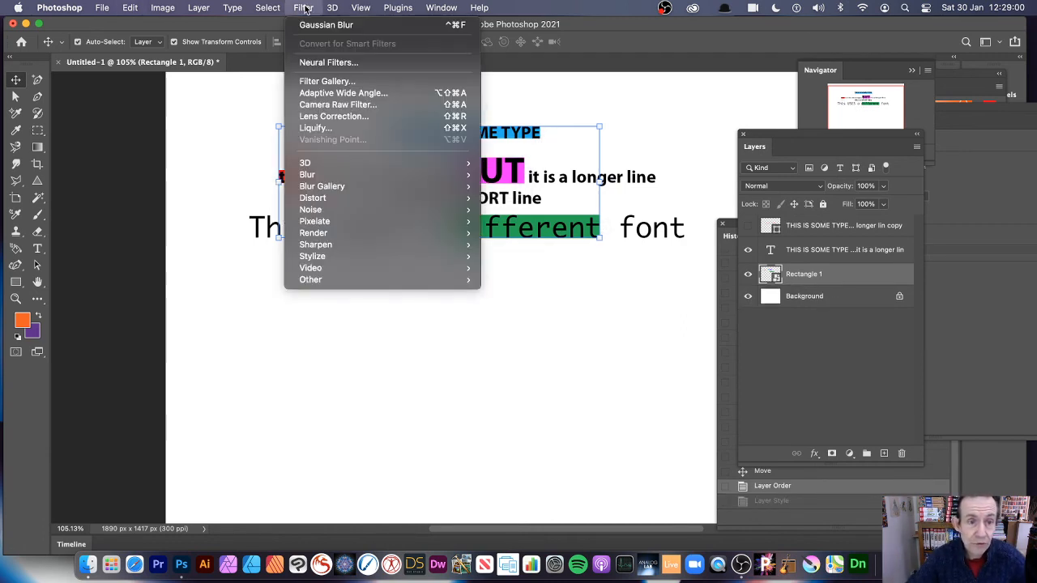
{"action": "mouse_move", "coordinate": [334, 10]}
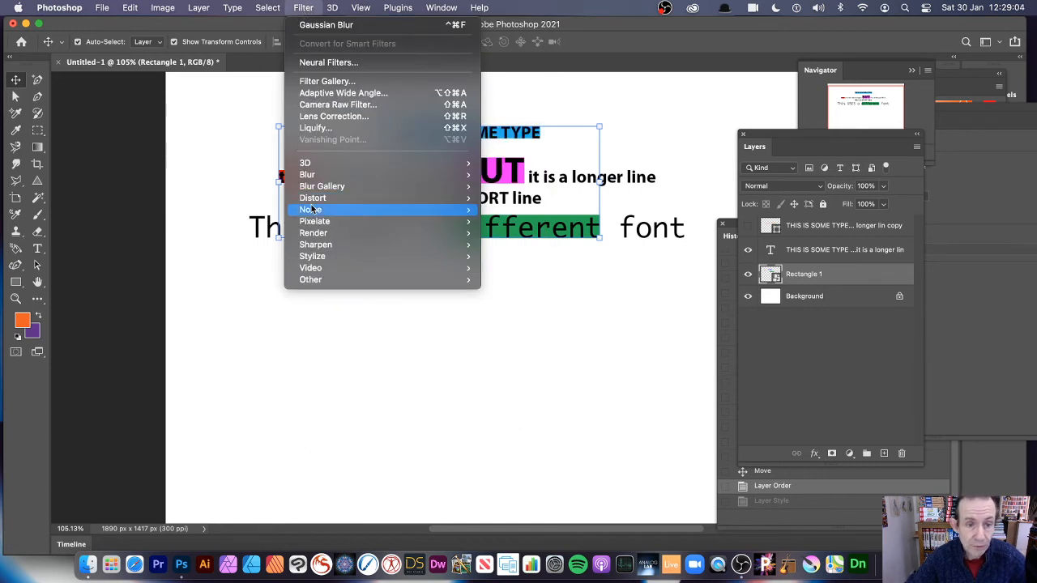
{"action": "mouse_move", "coordinate": [323, 212]}
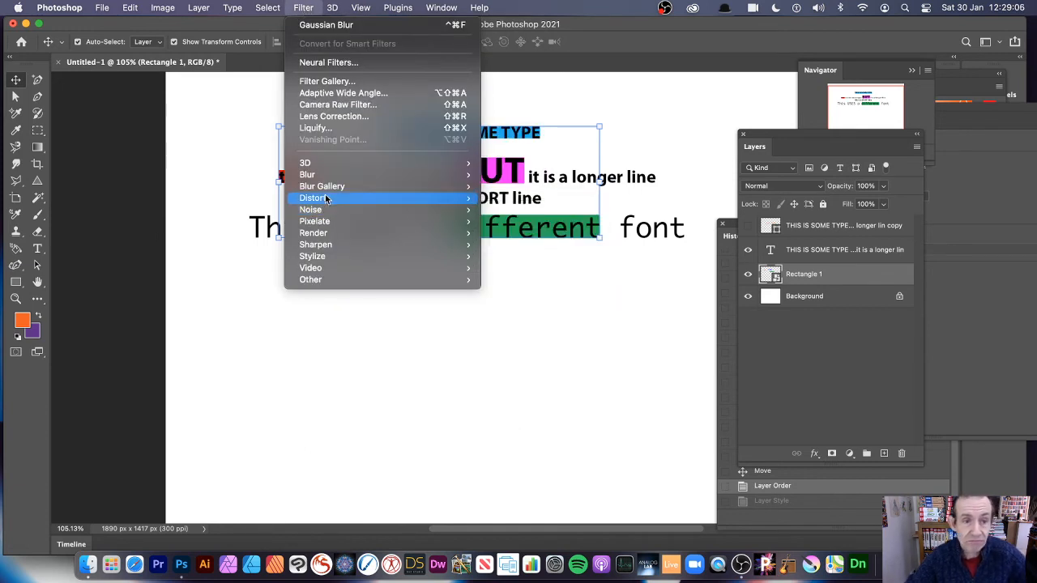
{"action": "mouse_move", "coordinate": [327, 256]}
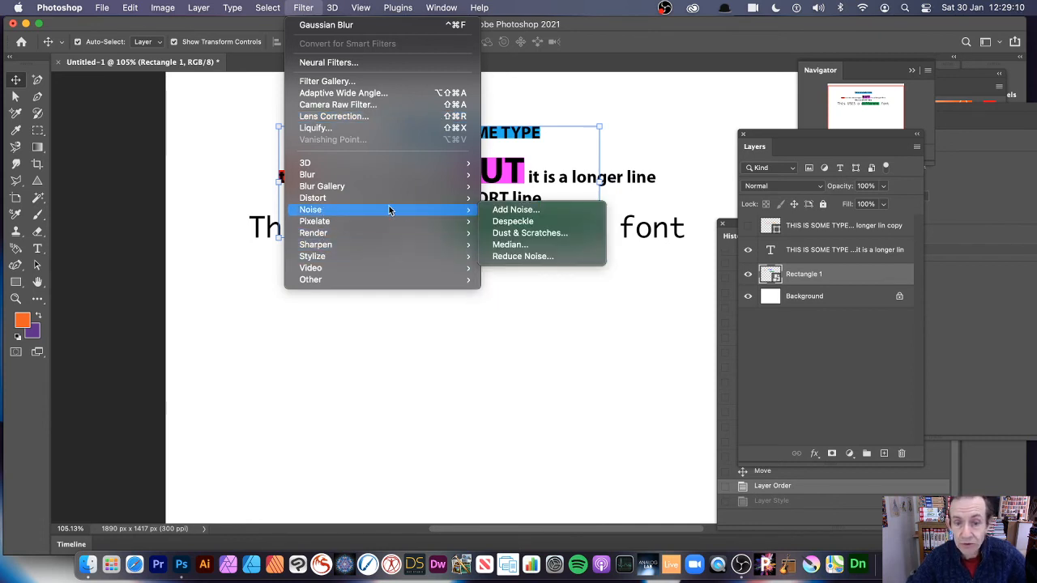
{"action": "mouse_move", "coordinate": [352, 197]}
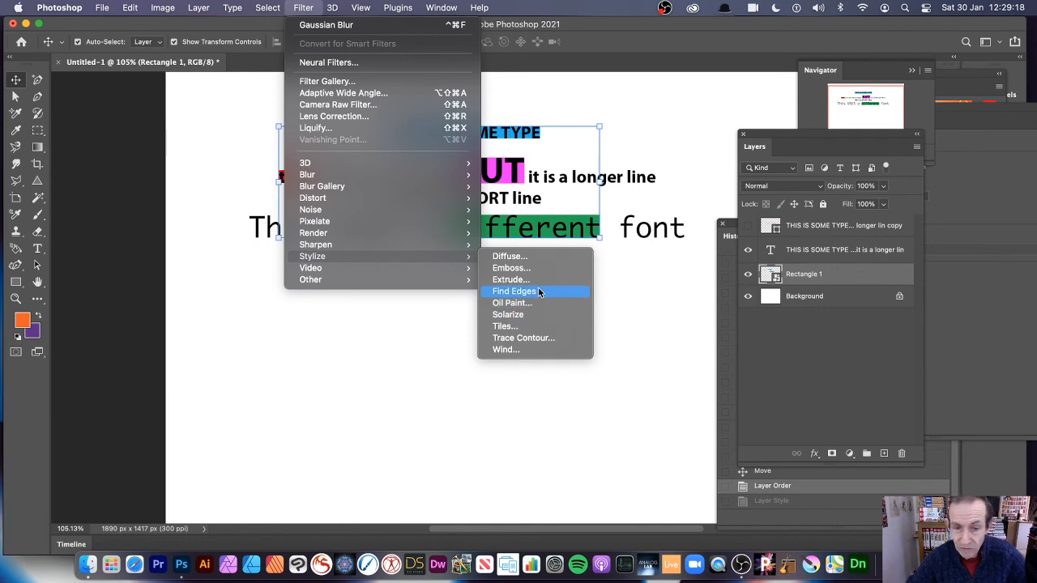
{"action": "left_click", "coordinate": [540, 293]}
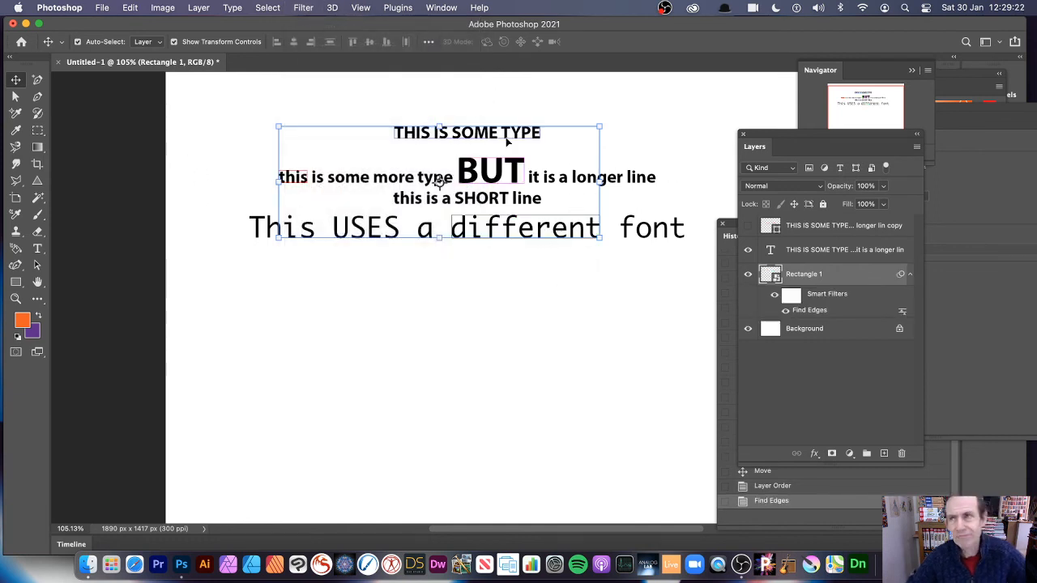
{"action": "key", "text": "super+z"}
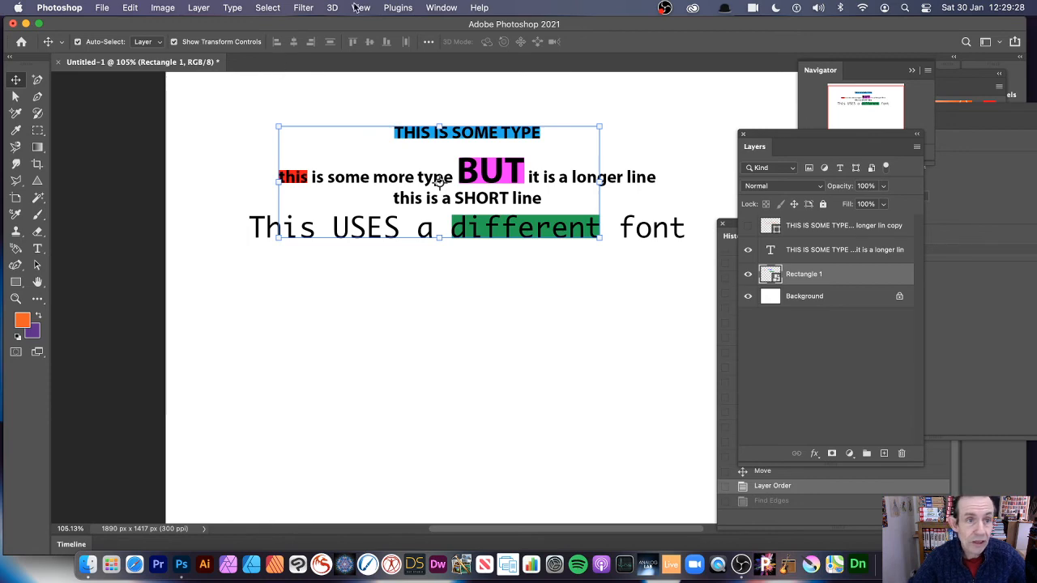
Try a black Stroke layer style on the combined color bars, with size 4 px and position Outside.
{"action": "left_click", "coordinate": [201, 7]}
{"action": "mouse_move", "coordinate": [235, 133]}
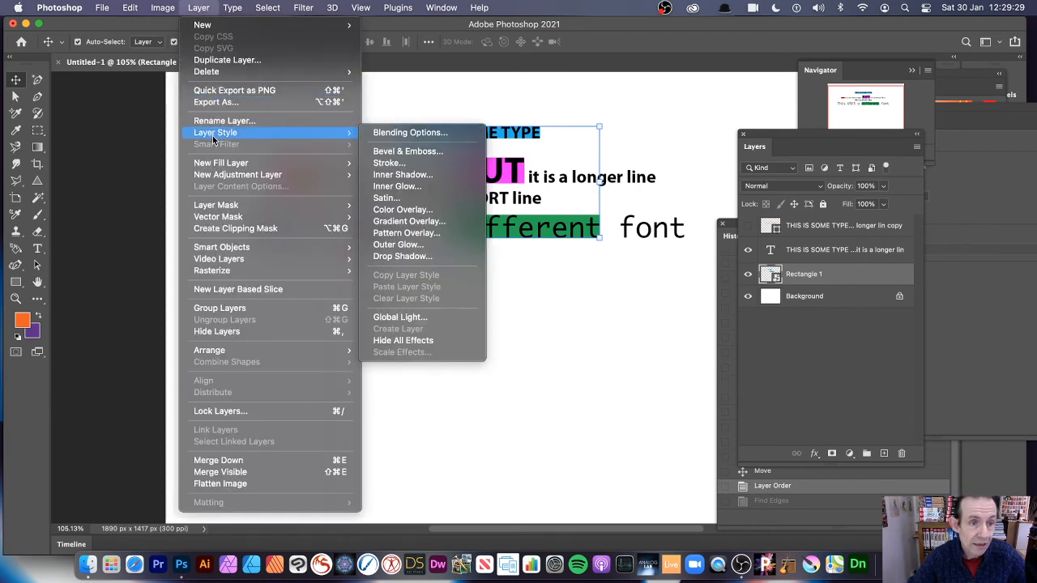
{"action": "left_click", "coordinate": [417, 164]}
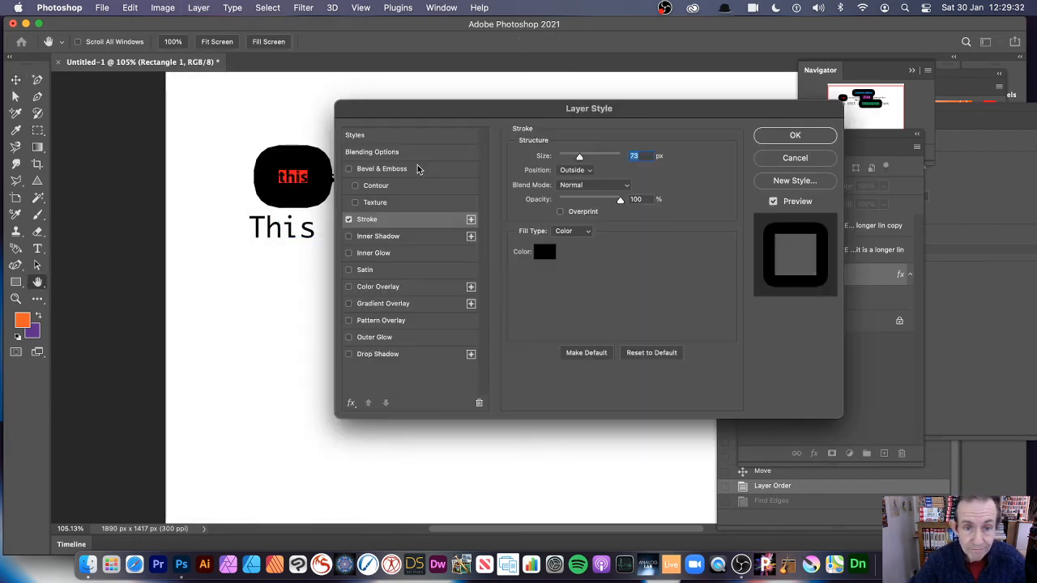
{"action": "mouse_move", "coordinate": [424, 109]}
{"action": "left_mouse_down"}
{"action": "mouse_move", "coordinate": [538, 110]}
{"action": "mouse_move", "coordinate": [723, 147]}
{"action": "mouse_move", "coordinate": [357, 154]}
{"action": "left_mouse_up"}
{"action": "left_click_drag", "start_coordinate": [512, 203], "coordinate": [492, 201]}
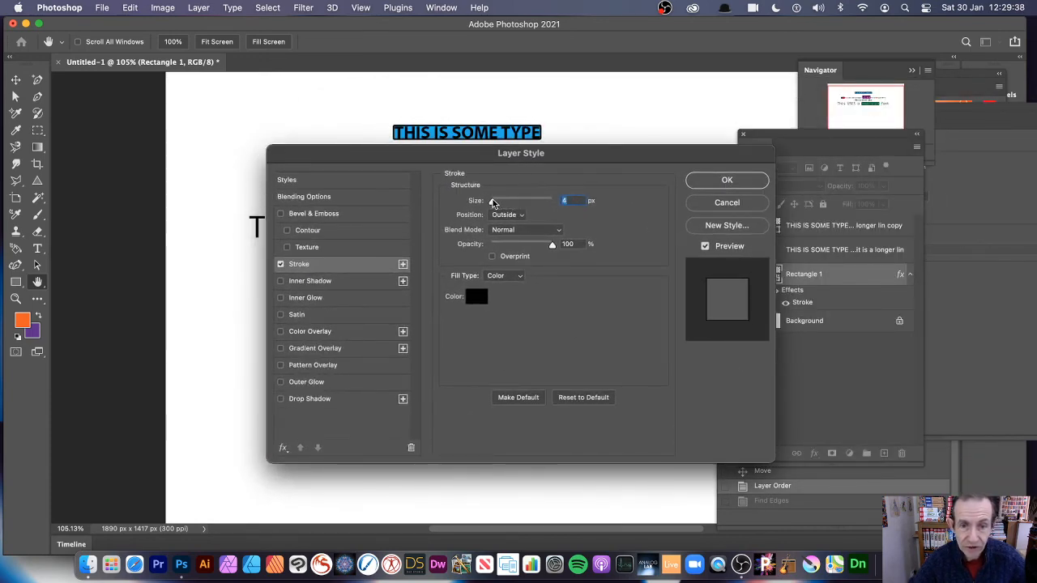
{"action": "mouse_move", "coordinate": [439, 160]}
{"action": "left_mouse_down"}
{"action": "mouse_move", "coordinate": [751, 144]}
{"action": "mouse_move", "coordinate": [803, 167]}
{"action": "mouse_move", "coordinate": [514, 156]}
{"action": "mouse_move", "coordinate": [663, 132]}
{"action": "left_mouse_up"}
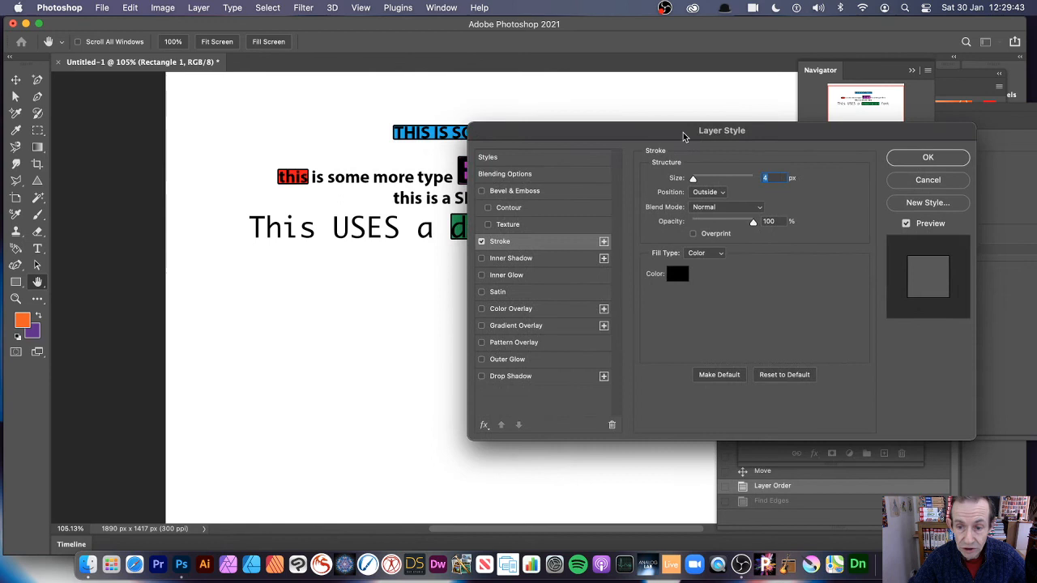
Try a Gradient fill type and Inside position for the stroke, and turn the stroke off.
{"action": "left_click", "coordinate": [721, 254]}
{"action": "left_click", "coordinate": [717, 267]}
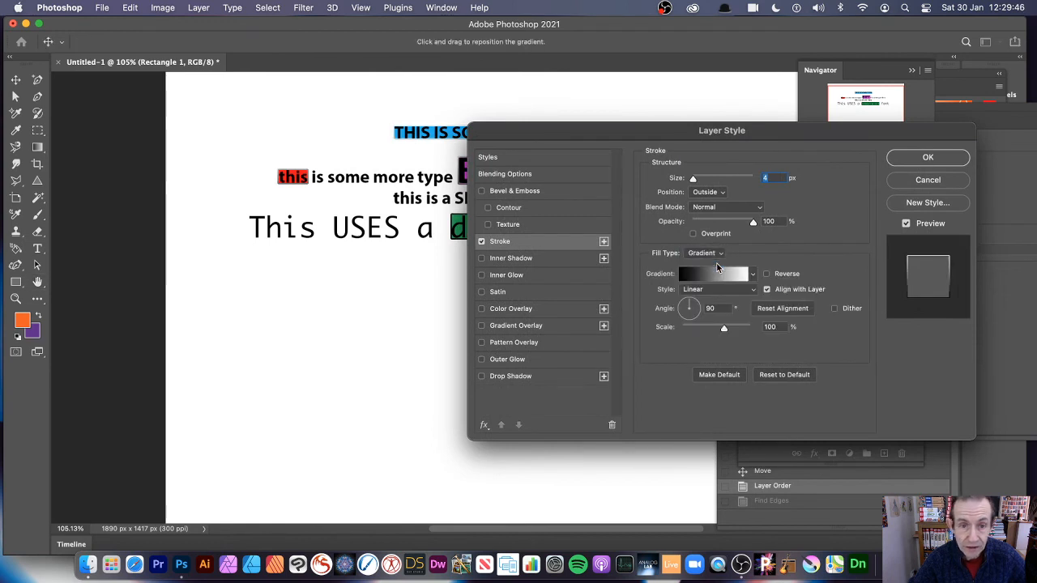
{"action": "left_click", "coordinate": [753, 274]}
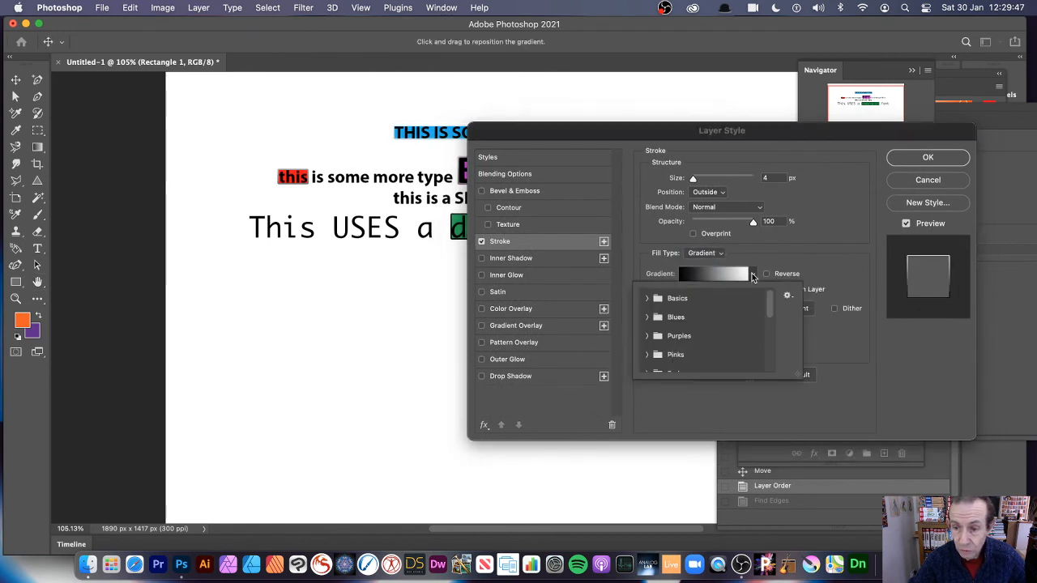
{"action": "left_click", "coordinate": [823, 249]}
{"action": "left_click", "coordinate": [708, 192]}
{"action": "left_click", "coordinate": [715, 208]}
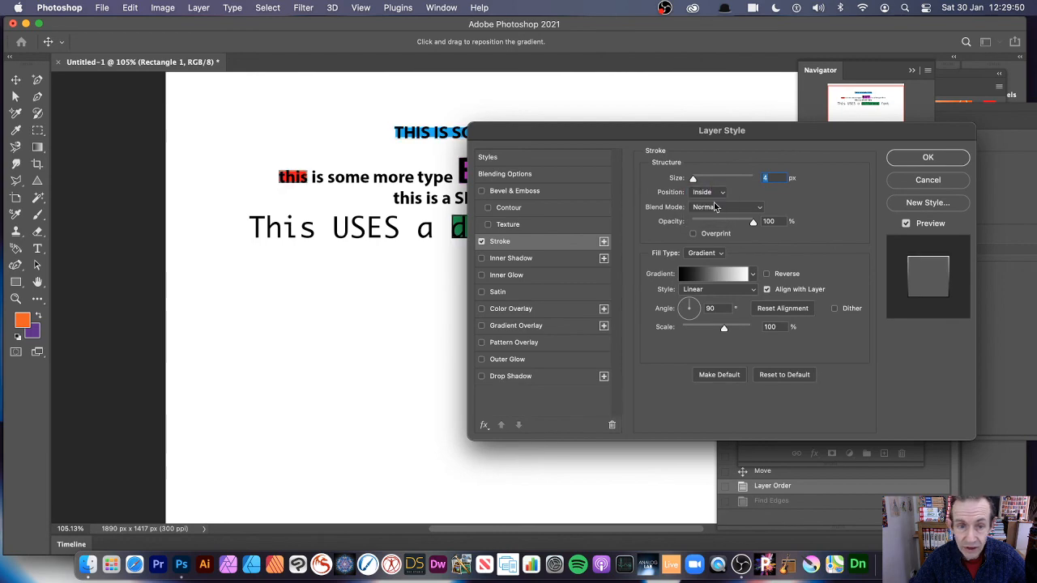
{"action": "mouse_move", "coordinate": [542, 132]}
{"action": "left_mouse_down"}
{"action": "mouse_move", "coordinate": [526, 305]}
{"action": "mouse_move", "coordinate": [416, 111]}
{"action": "left_mouse_up"}
{"action": "left_click", "coordinate": [355, 221]}
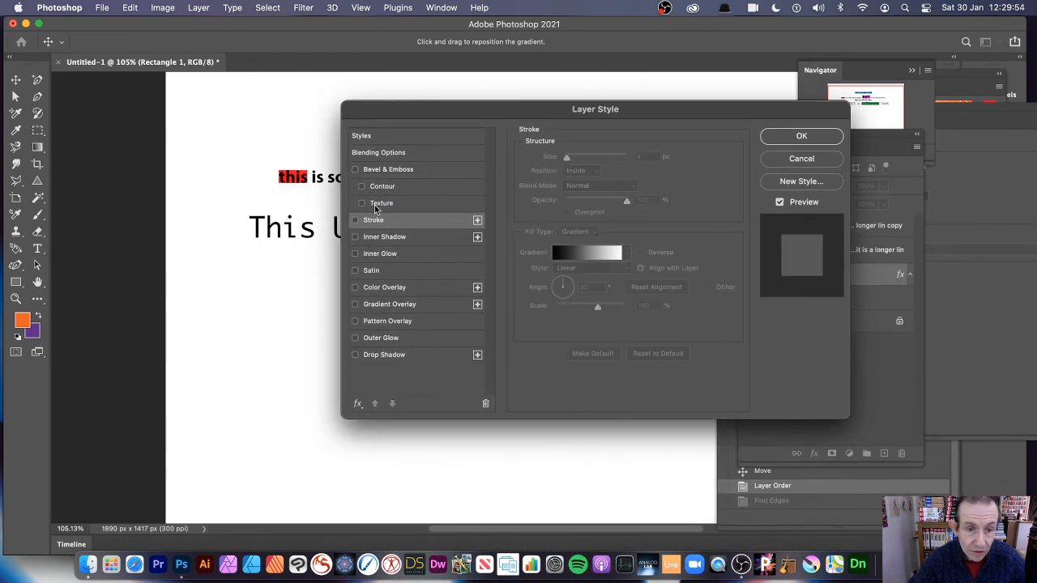
Apply a Bevel & Emboss layer style to the combined color bars.
{"action": "left_click", "coordinate": [356, 170]}
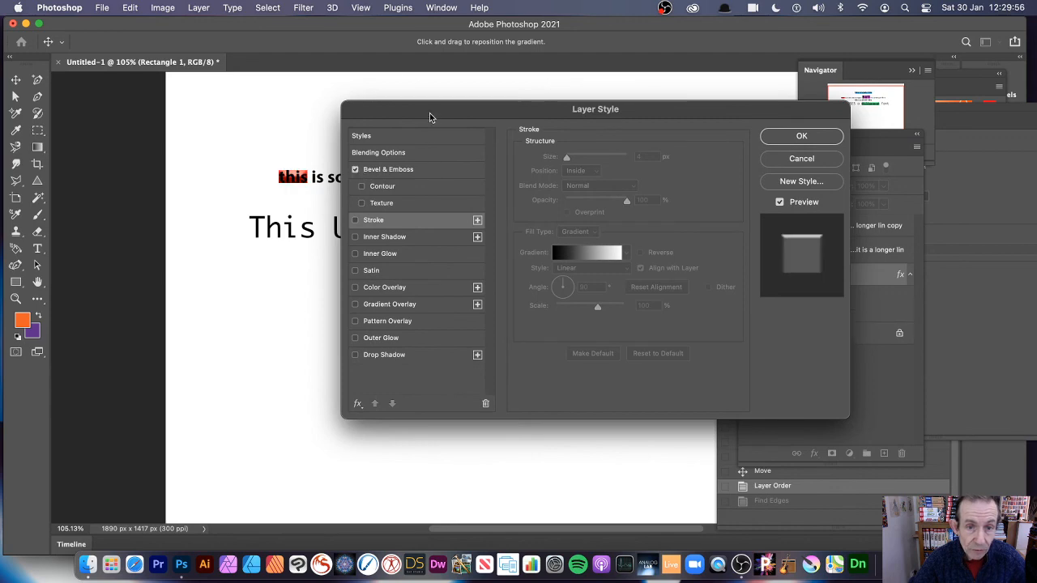
{"action": "left_click_drag", "start_coordinate": [430, 115], "coordinate": [162, 148]}
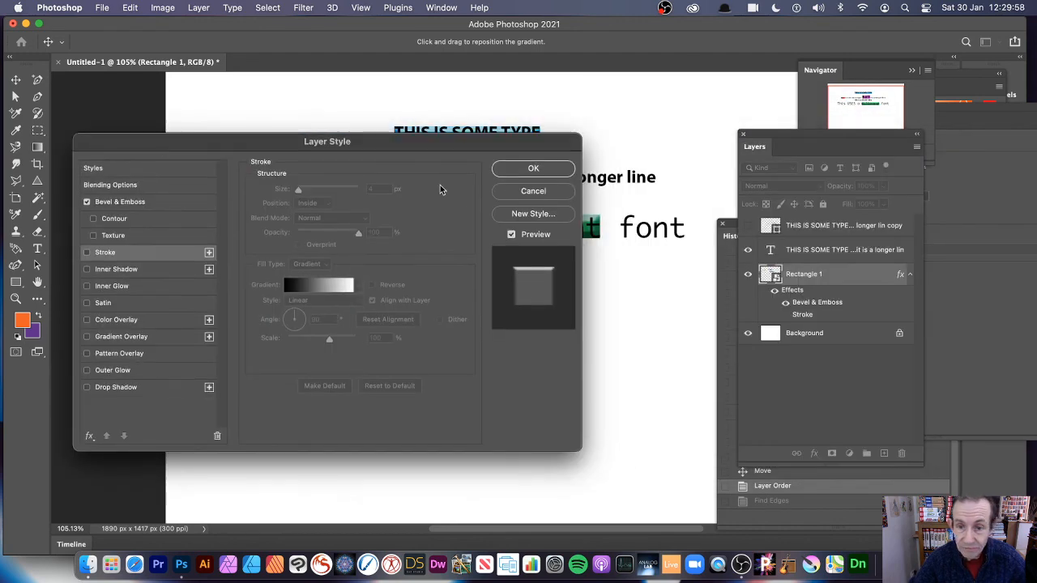
{"action": "left_click", "coordinate": [524, 171]}
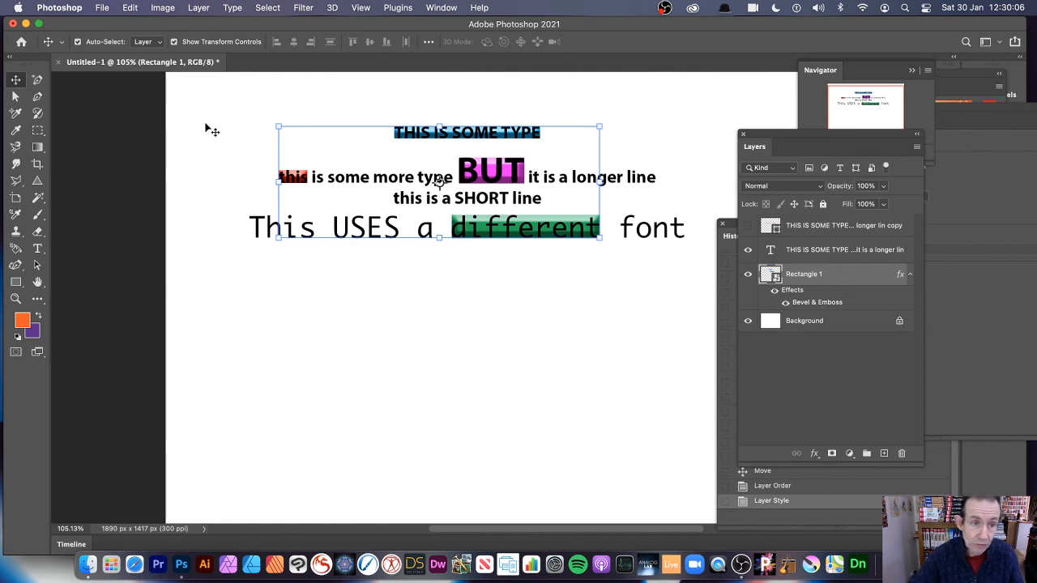
Convert the type layer and the color bars together into one smart object, and shift it slightly left on the canvas.
{"action": "left_click_drag", "start_coordinate": [202, 96], "coordinate": [678, 264]}
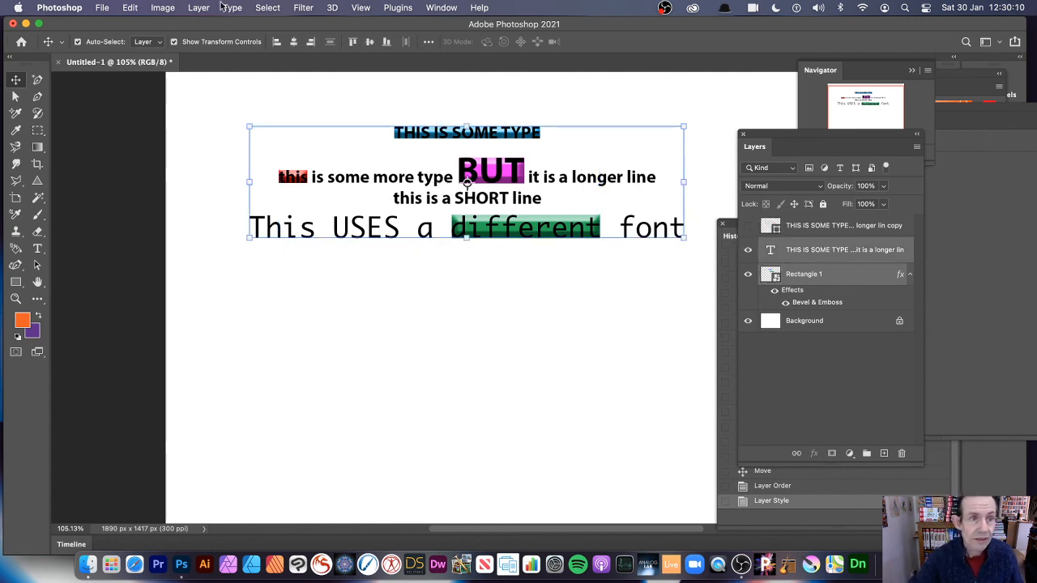
{"action": "left_click", "coordinate": [197, 11]}
{"action": "mouse_move", "coordinate": [209, 250]}
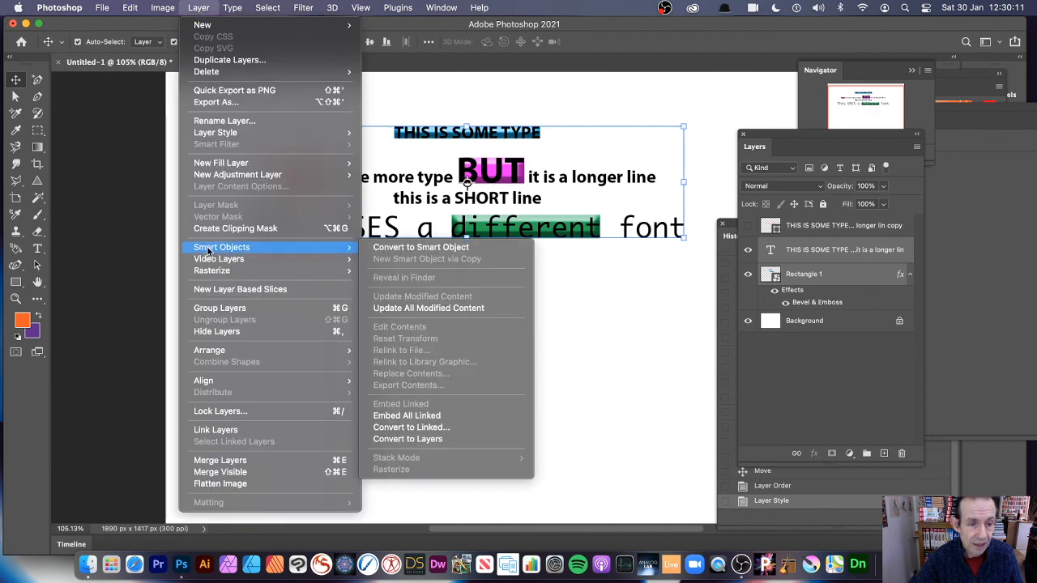
{"action": "left_click", "coordinate": [392, 248]}
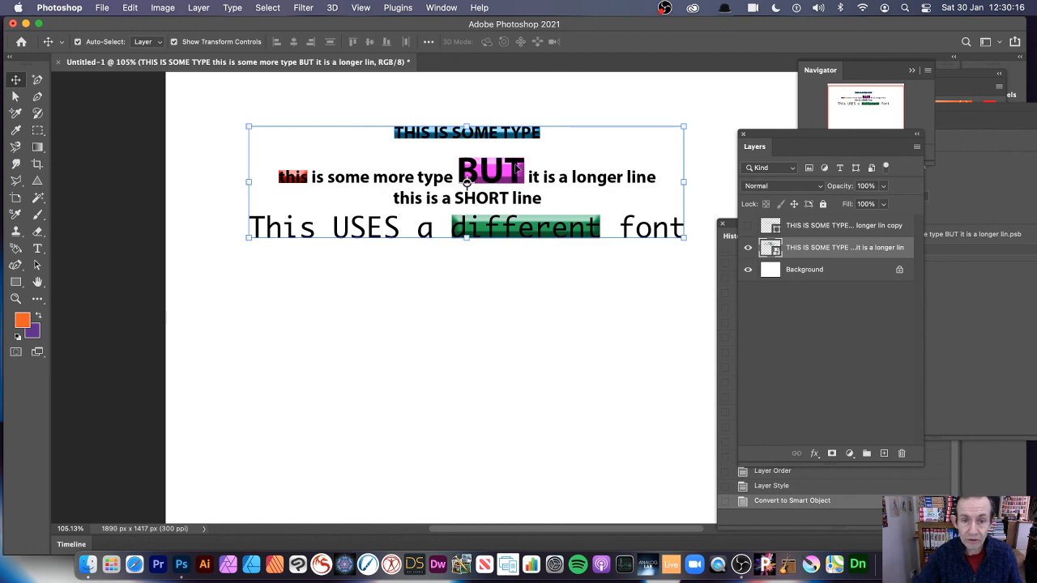
{"action": "left_click_drag", "start_coordinate": [515, 168], "coordinate": [488, 175]}
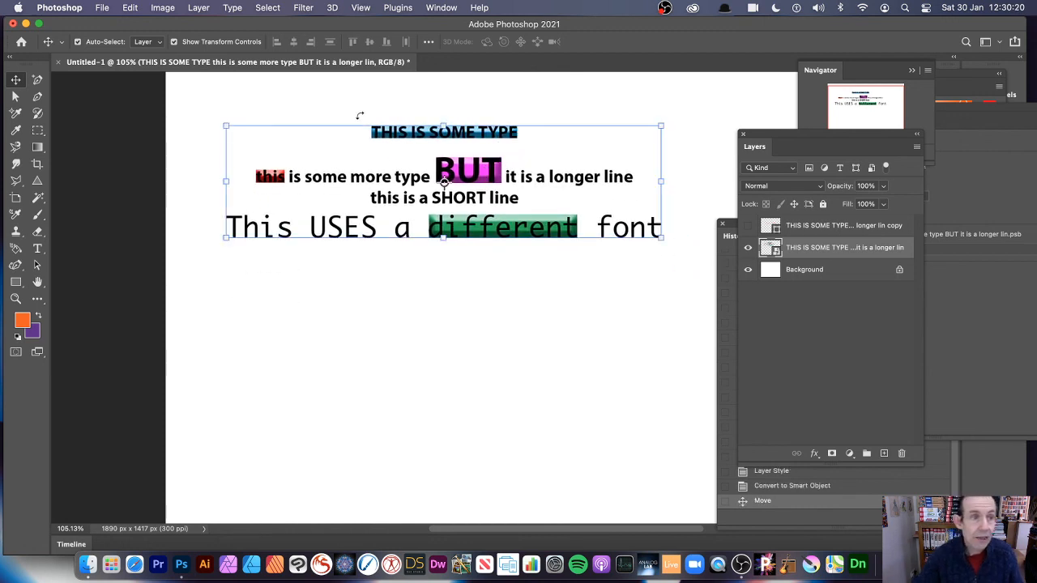
Apply a Hue/Saturation adjustment to the combined smart object with the hue set to +62.
{"action": "left_click", "coordinate": [162, 8]}
{"action": "mouse_move", "coordinate": [202, 43]}
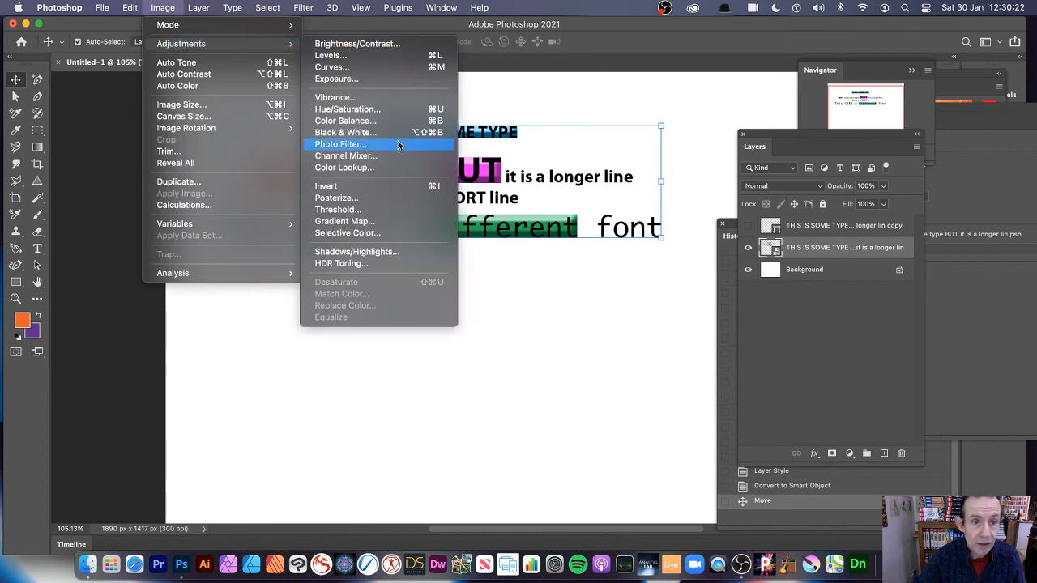
{"action": "left_click", "coordinate": [384, 108]}
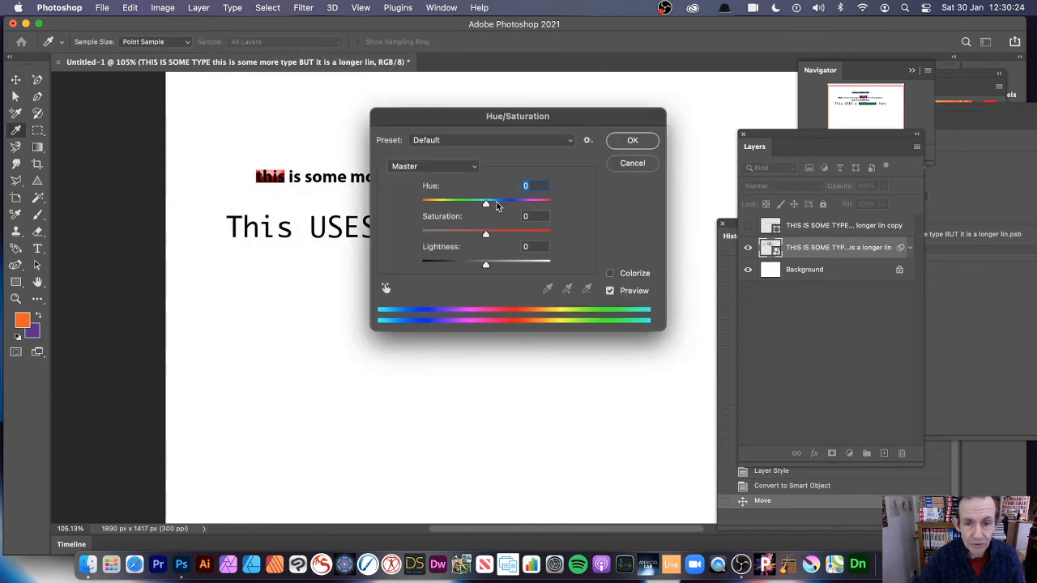
{"action": "left_click_drag", "start_coordinate": [492, 203], "coordinate": [515, 205]}
{"action": "left_click_drag", "start_coordinate": [497, 126], "coordinate": [714, 144]}
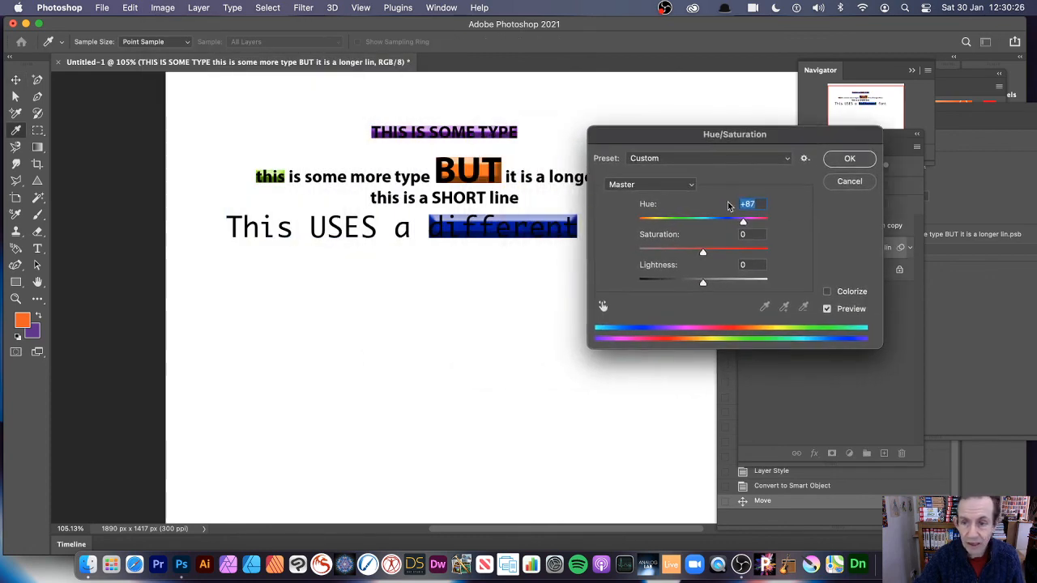
{"action": "left_click_drag", "start_coordinate": [693, 220], "coordinate": [736, 221]}
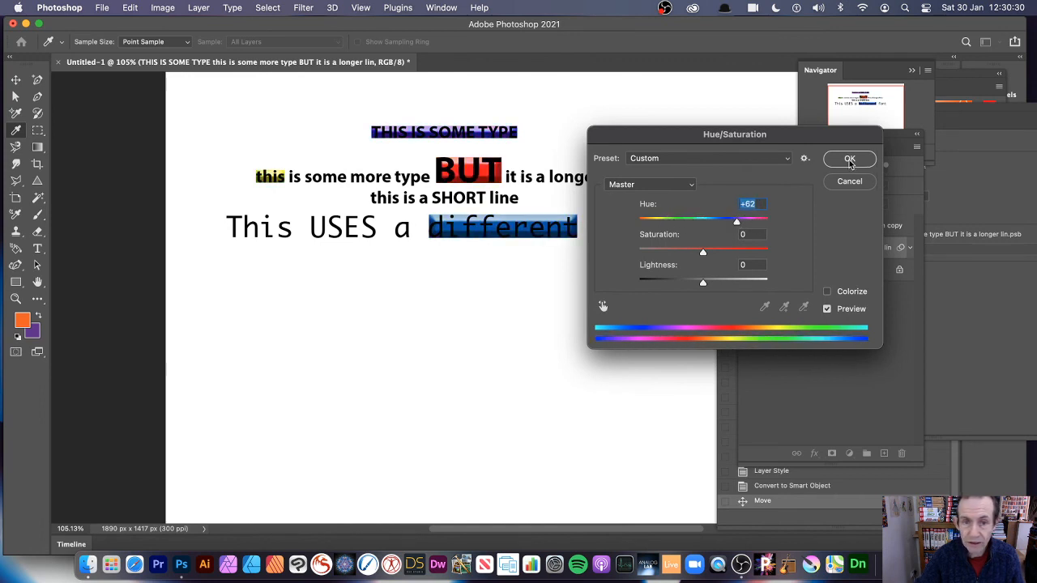
{"action": "left_click", "coordinate": [850, 159]}
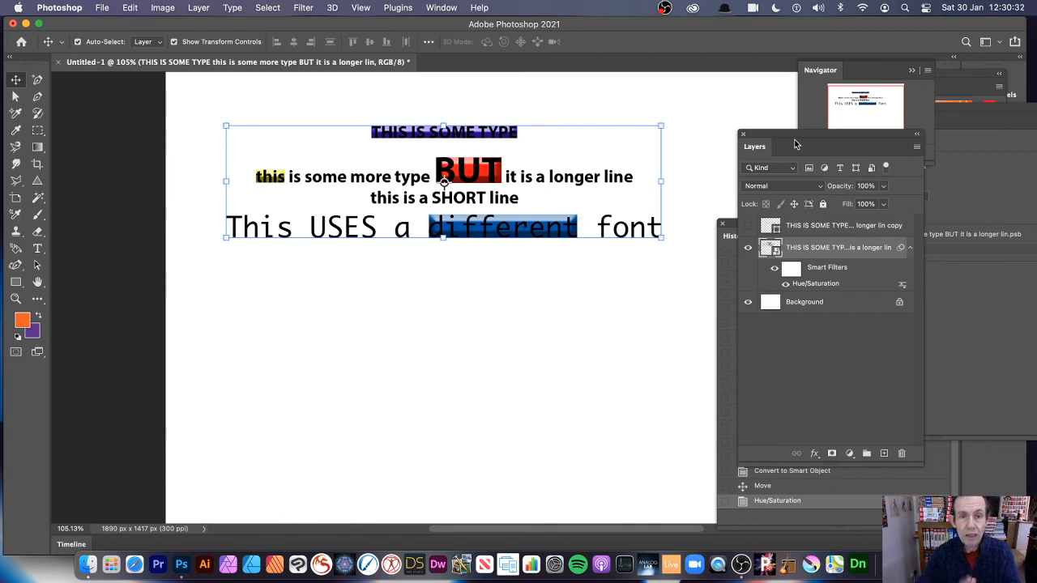